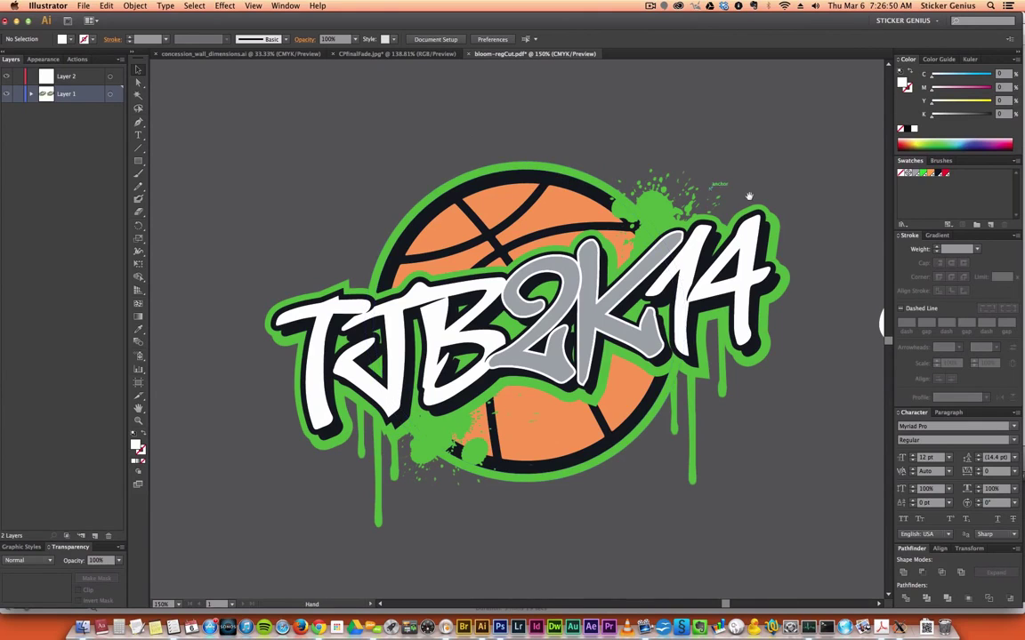
Compare the plain logo with its white-outlined version and examine the paint splatter below the basketball up close
mouse_move(782, 206)
left_mouse_down()
mouse_move(723, 193)
mouse_move(518, 201)
left_mouse_up()
mouse_move(645, 197)
left_mouse_down()
mouse_move(431, 191)
mouse_move(365, 171)
left_mouse_up()
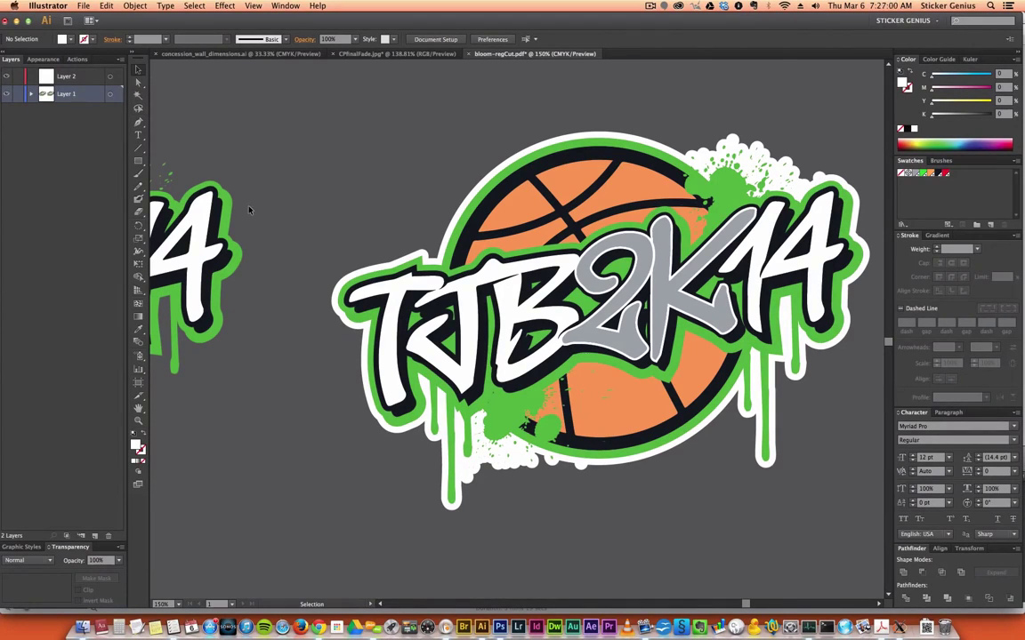
left_click_drag(249, 209, 656, 201)
key("z")
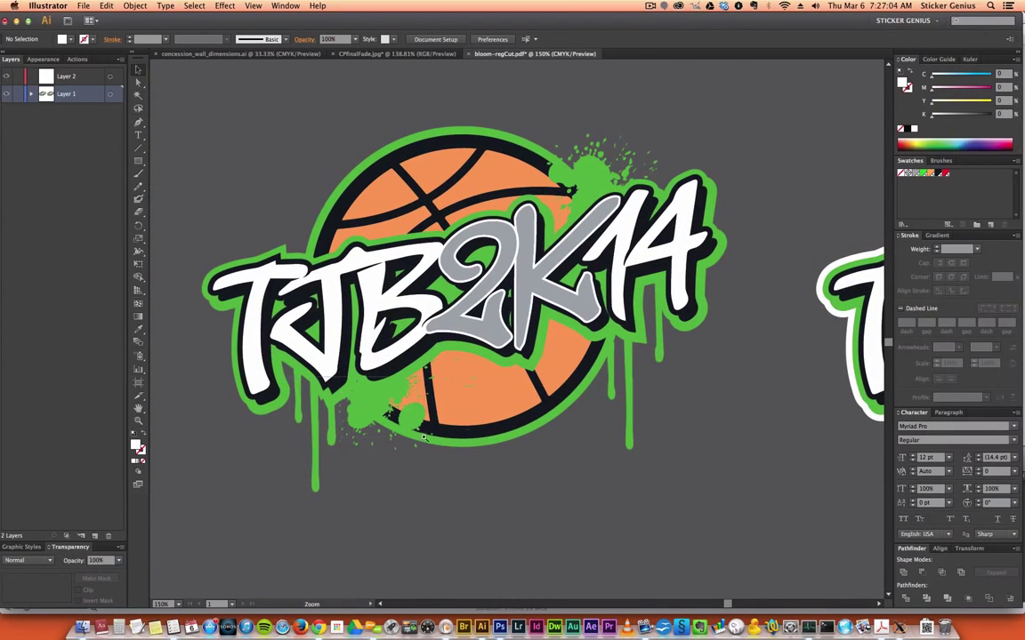
left_click_drag(293, 378, 473, 489)
left_click_drag(442, 446, 413, 446)
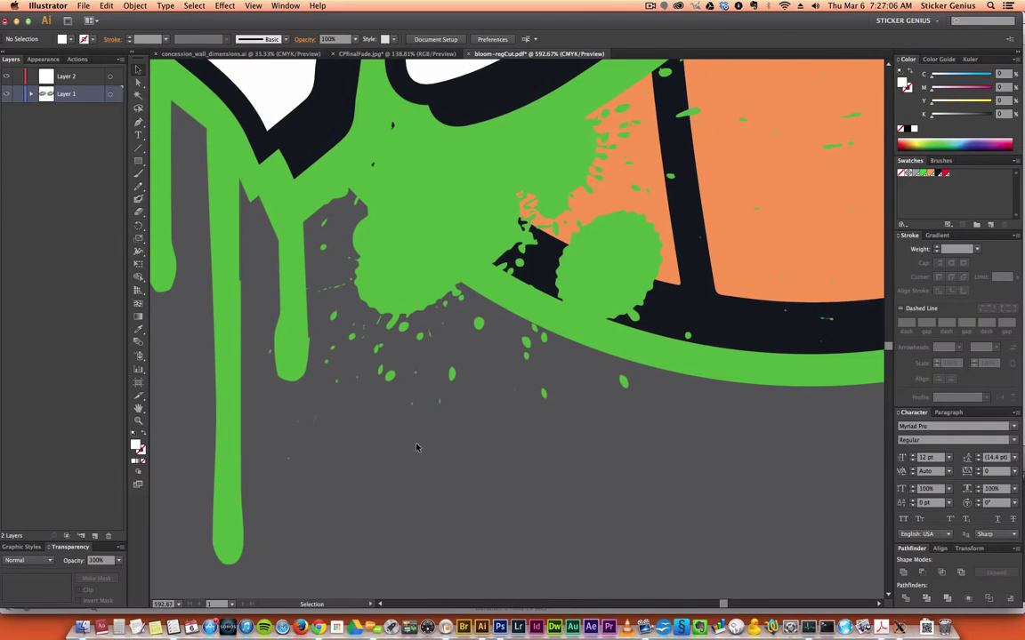
key("super+minus")
key("super+minus")
key("super+minus")
key("super+minus")
left_click_drag(470, 304, 395, 409)
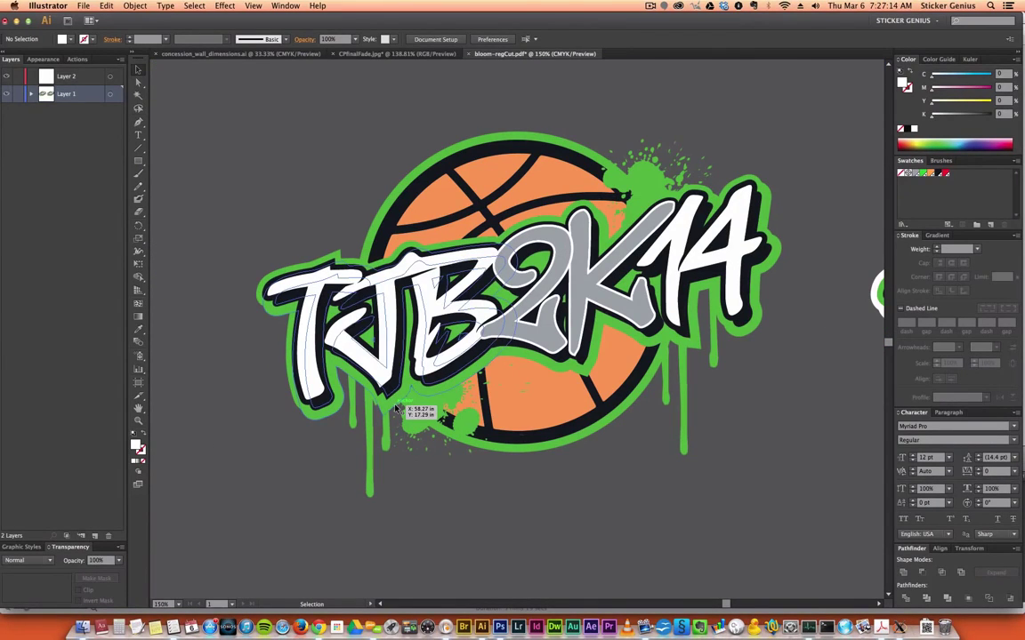
left_click_drag(396, 408, 395, 408)
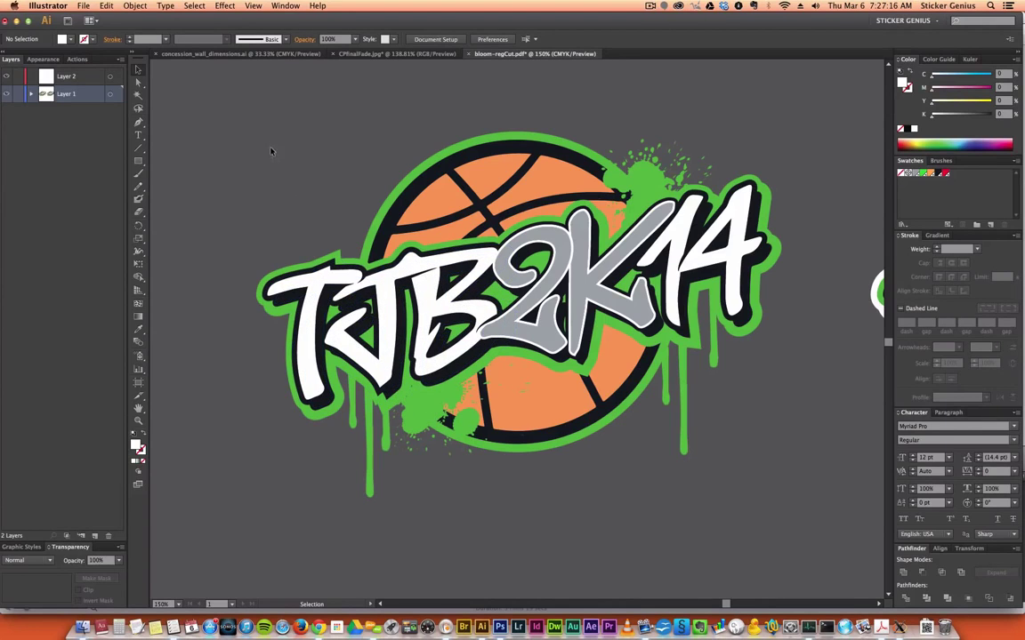
Delete the white-outlined copy of the logo, leaving the plain logo
left_click(61, 77)
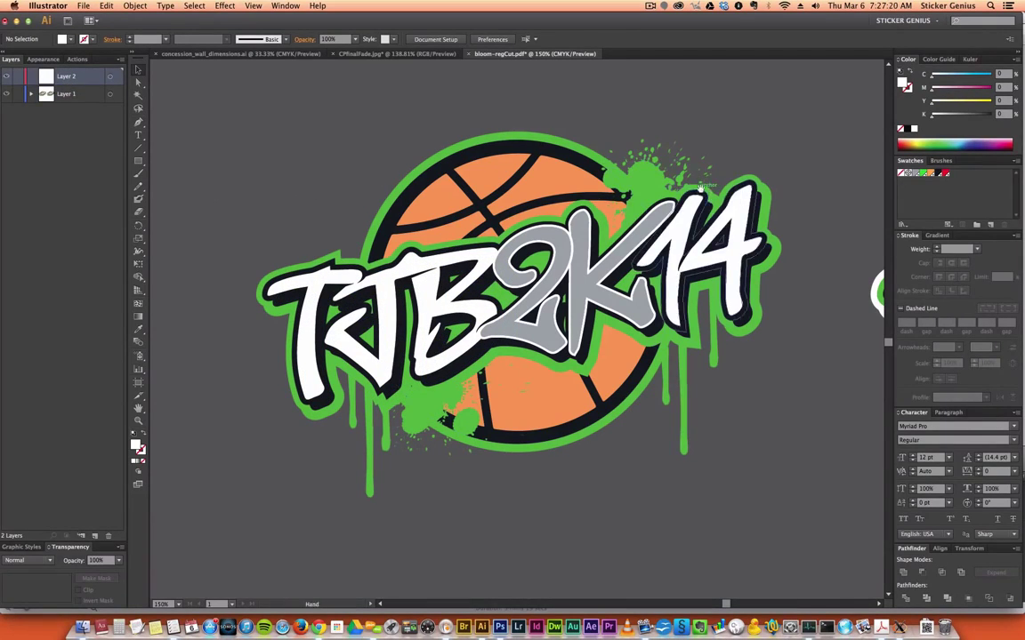
scroll(418, 165, "right", 10)
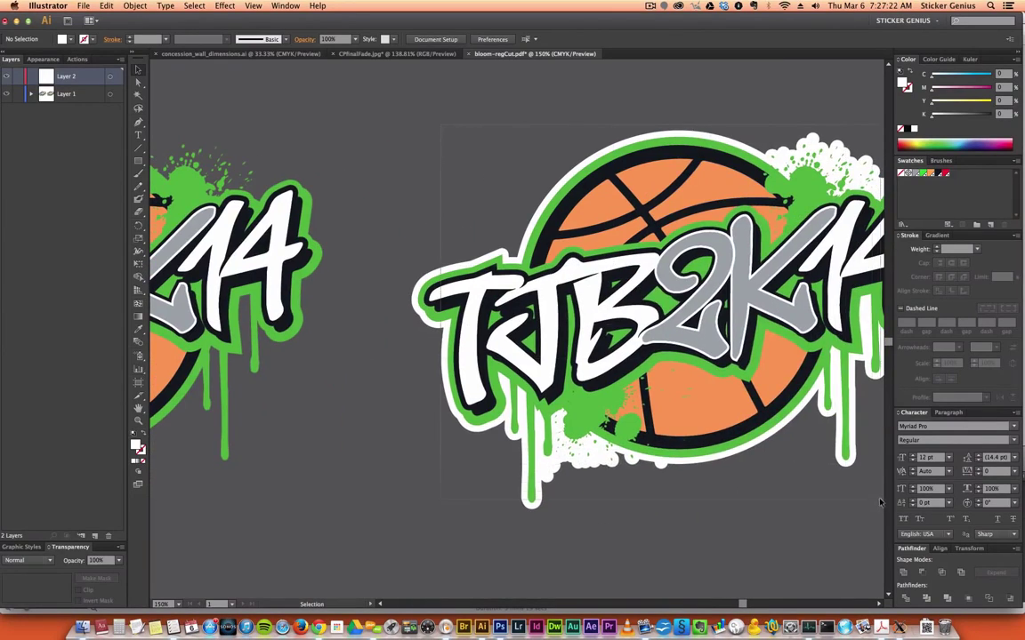
left_click(791, 447)
key("Delete")
left_click_drag(376, 470, 789, 480)
Duplicate the whole plain logo from Layer 1 onto Layer 2 and lock Layer 1
left_click_drag(345, 367, 233, 117)
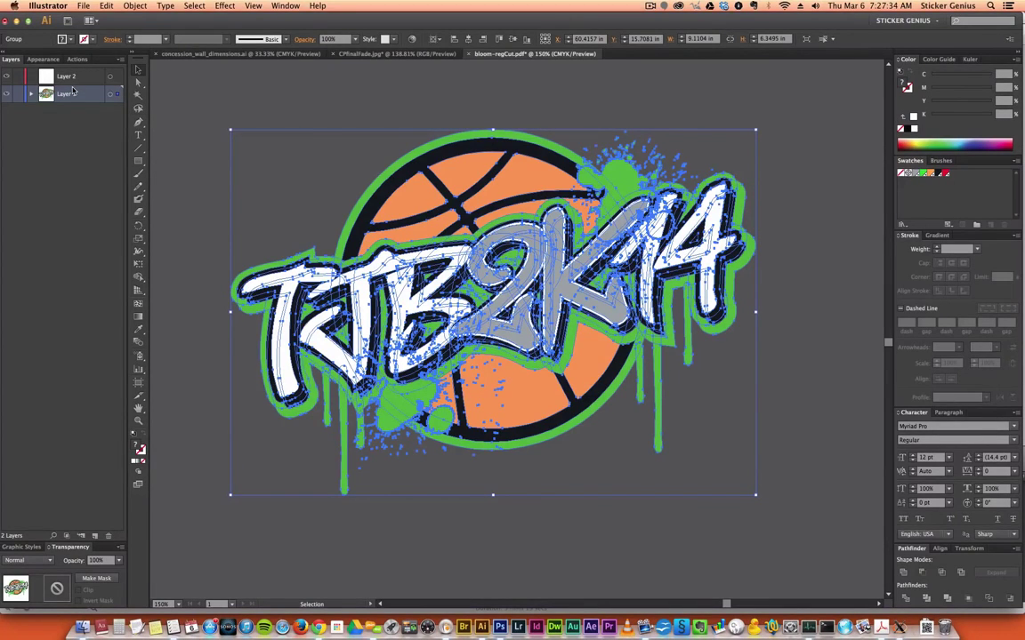
left_click_drag(119, 95, 110, 77)
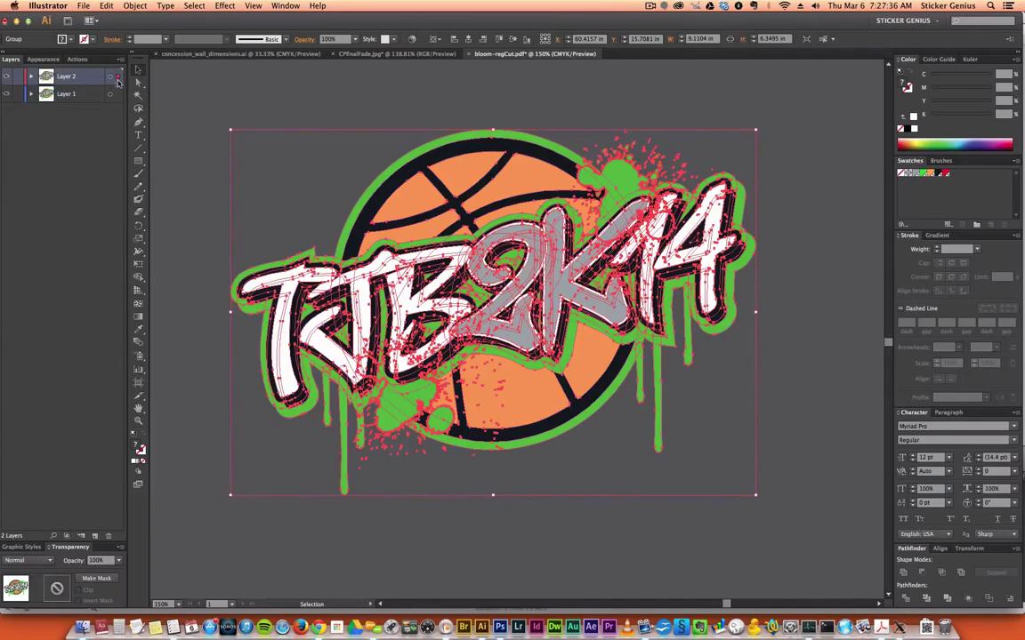
left_click(17, 95)
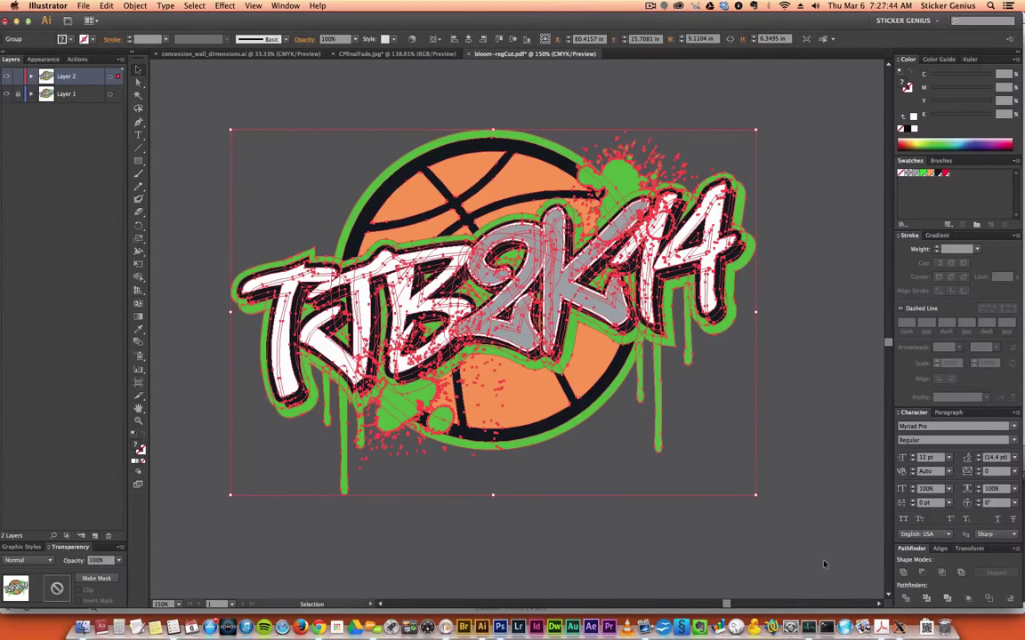
Unite the logo copy on Layer 2 into one silhouette and check its compound path in isolation mode
left_click(904, 574)
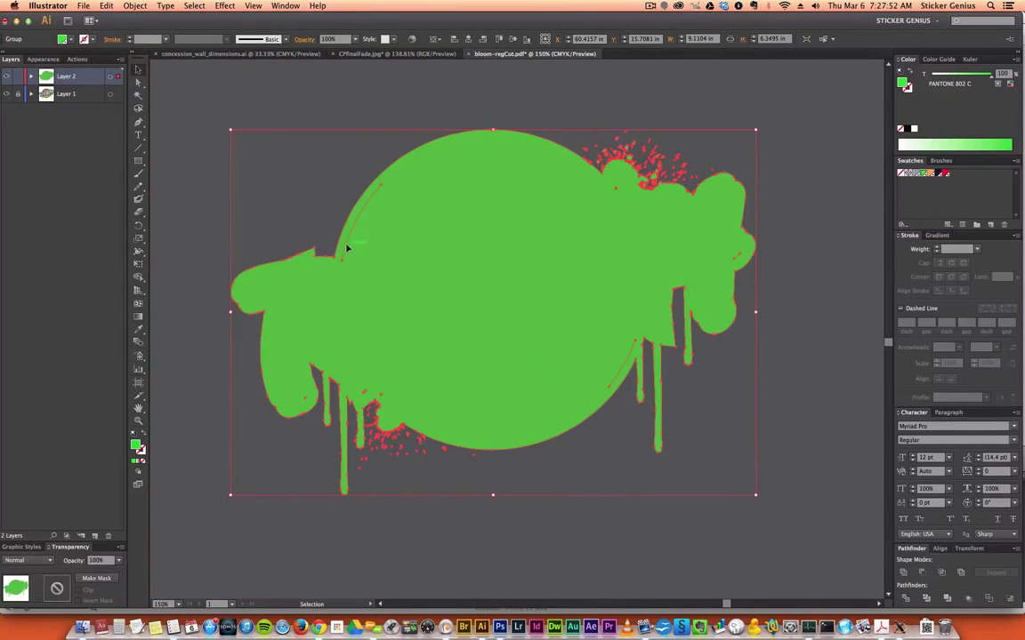
double_click(365, 393)
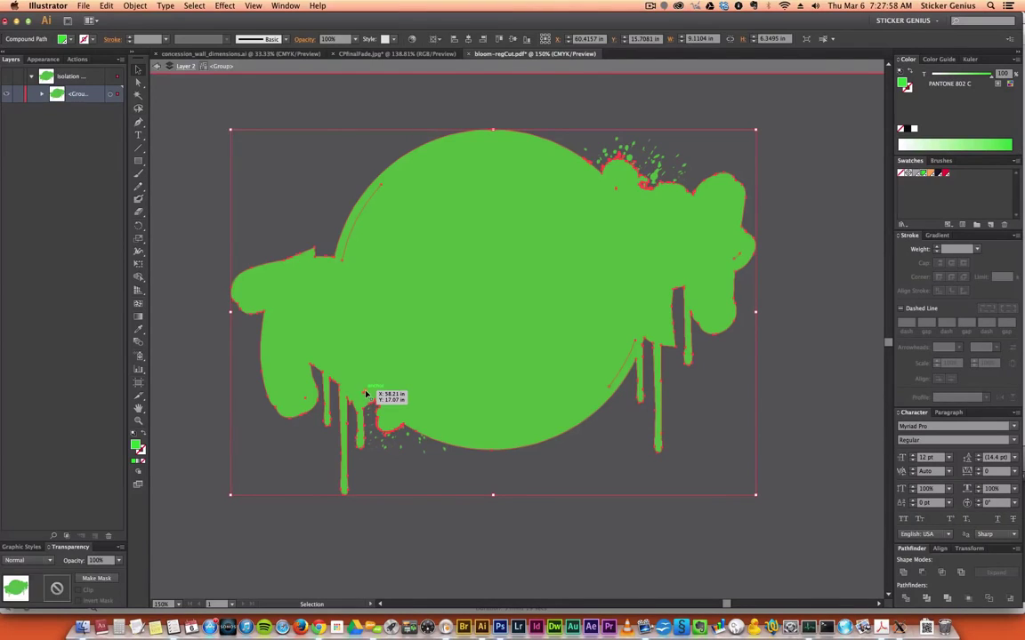
double_click(366, 393)
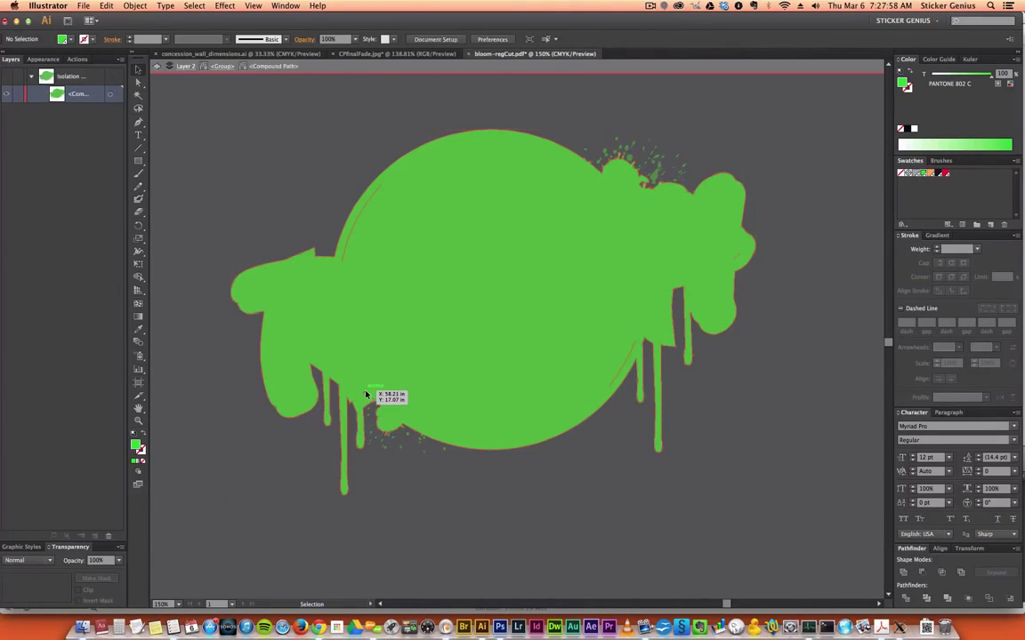
double_click(408, 482)
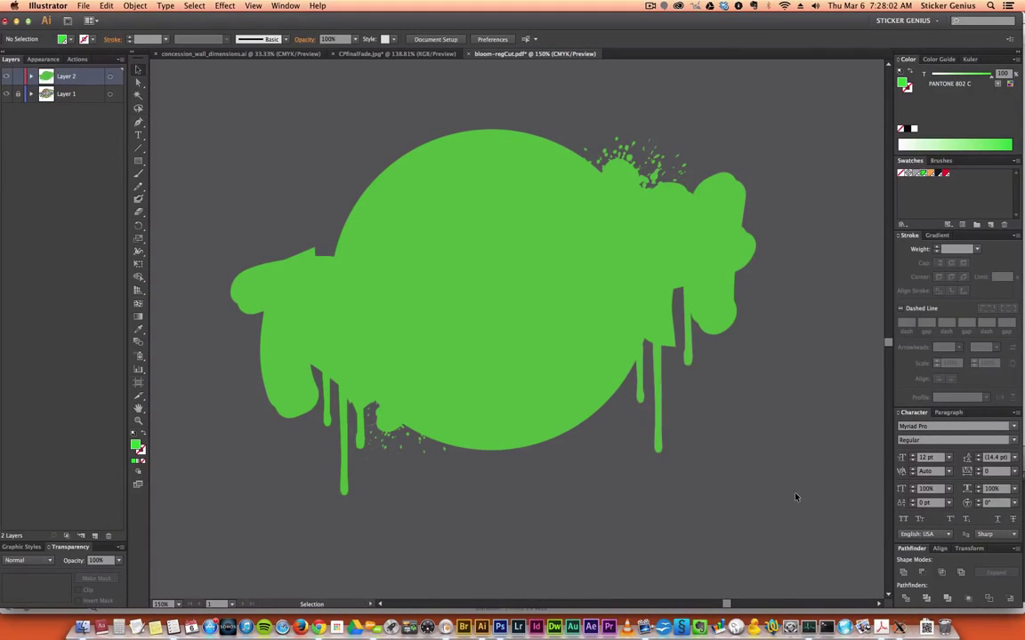
Apply an Offset Path effect to the green silhouette with a 0.125 in offset and Round joins, previewing the result
left_click_drag(791, 496, 264, 211)
left_click_drag(230, 127, 228, 117)
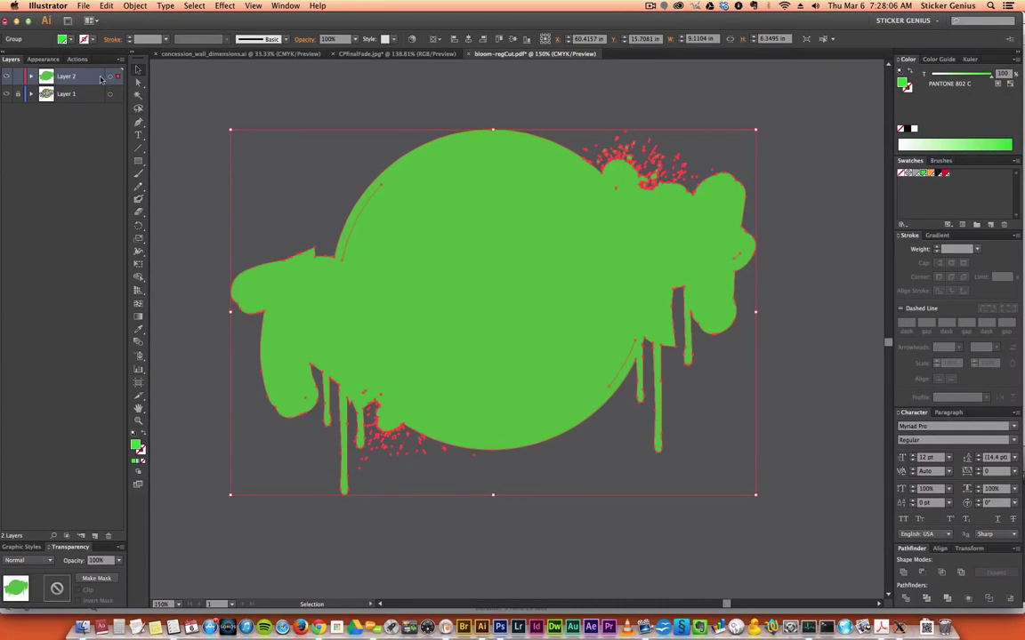
left_click(222, 6)
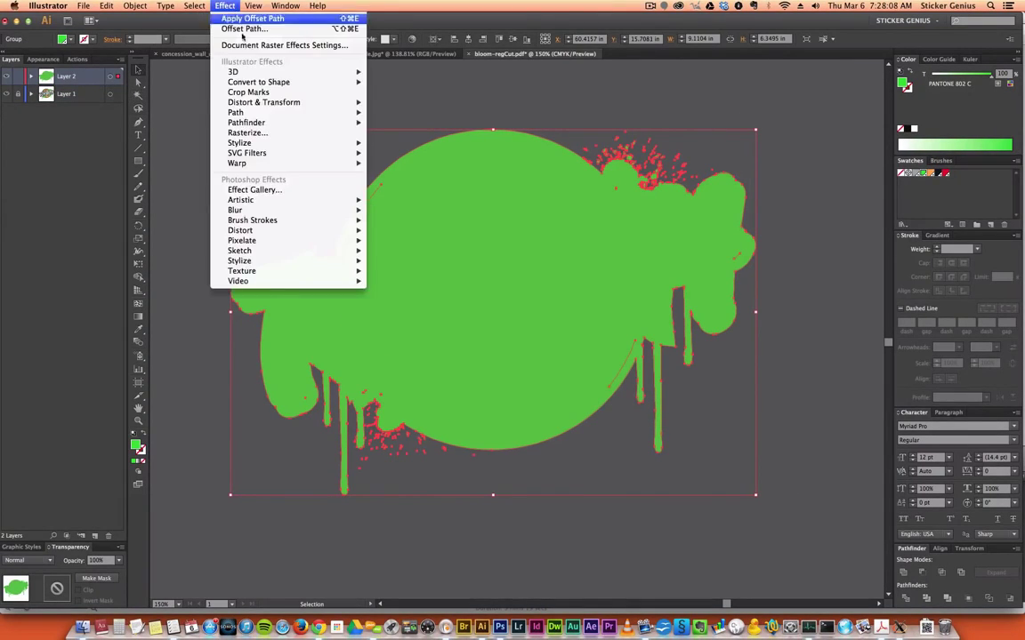
mouse_move(257, 112)
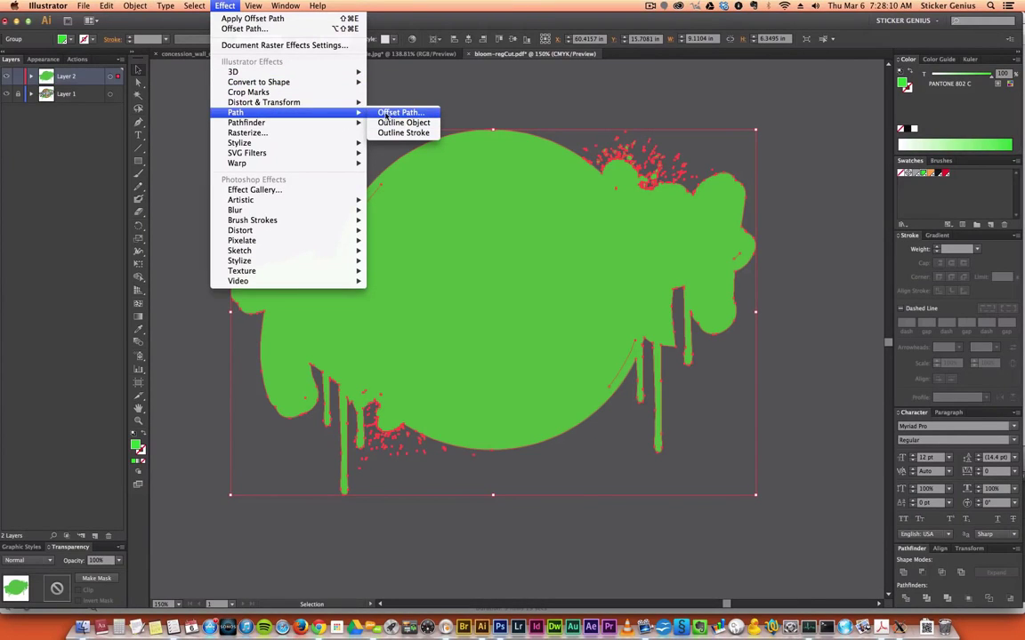
left_click(388, 112)
left_click_drag(414, 107, 194, 81)
left_click(187, 158)
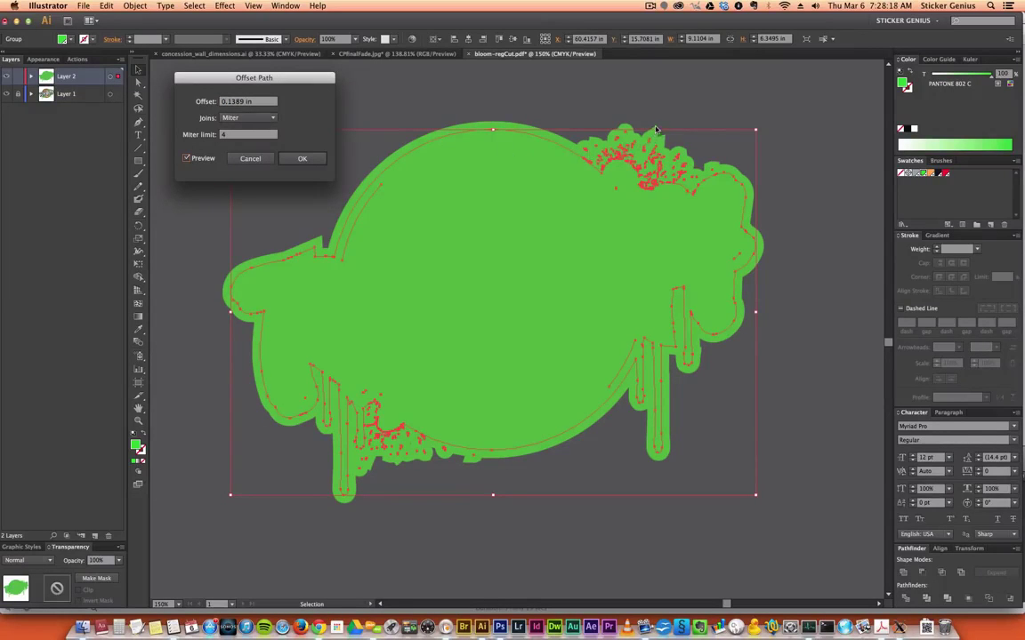
left_click(224, 116)
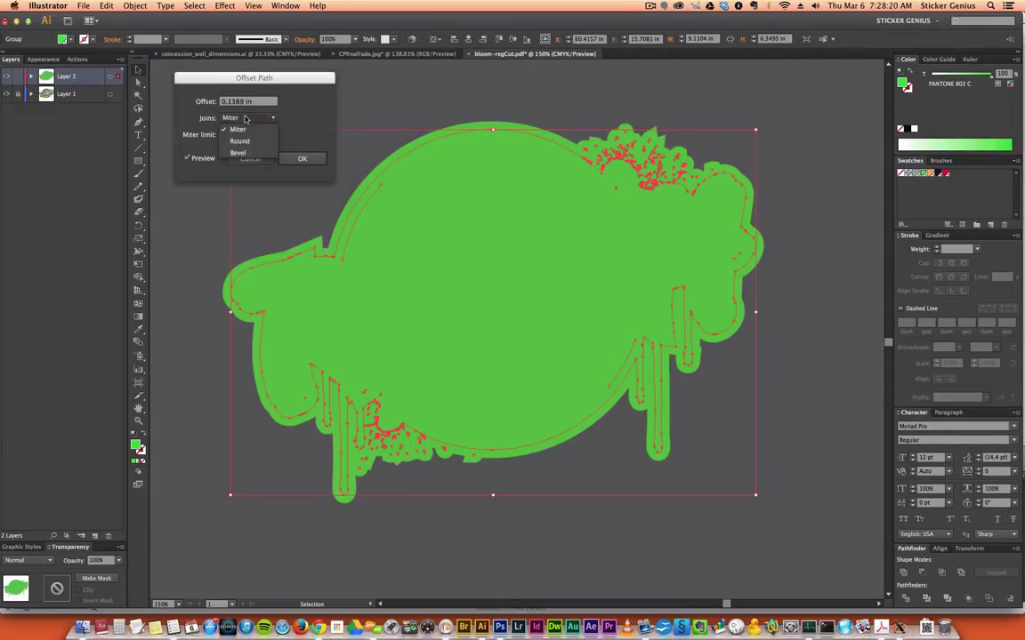
left_click(225, 130)
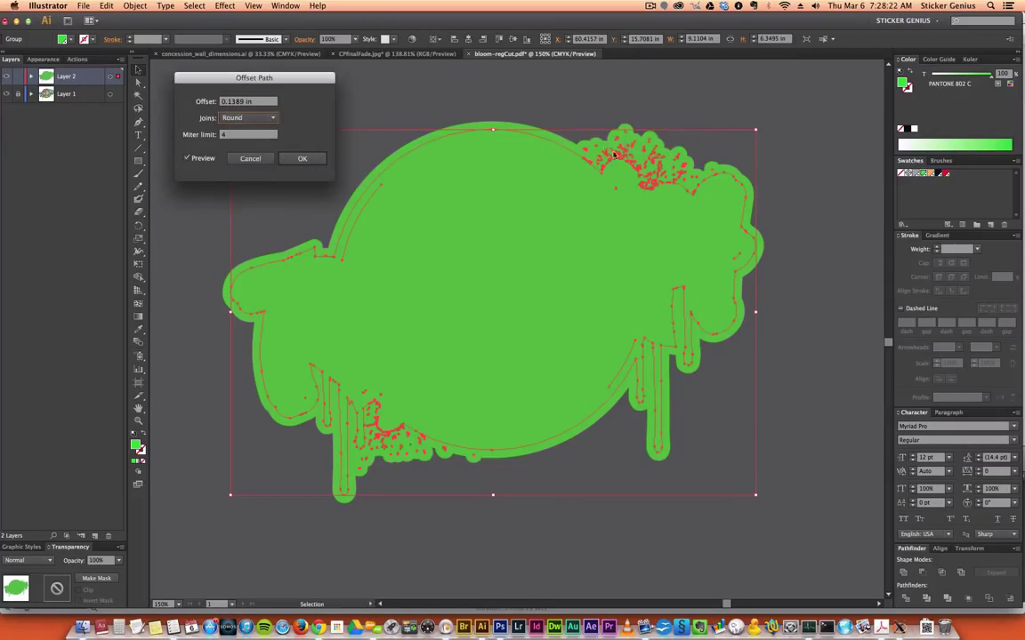
double_click(229, 100)
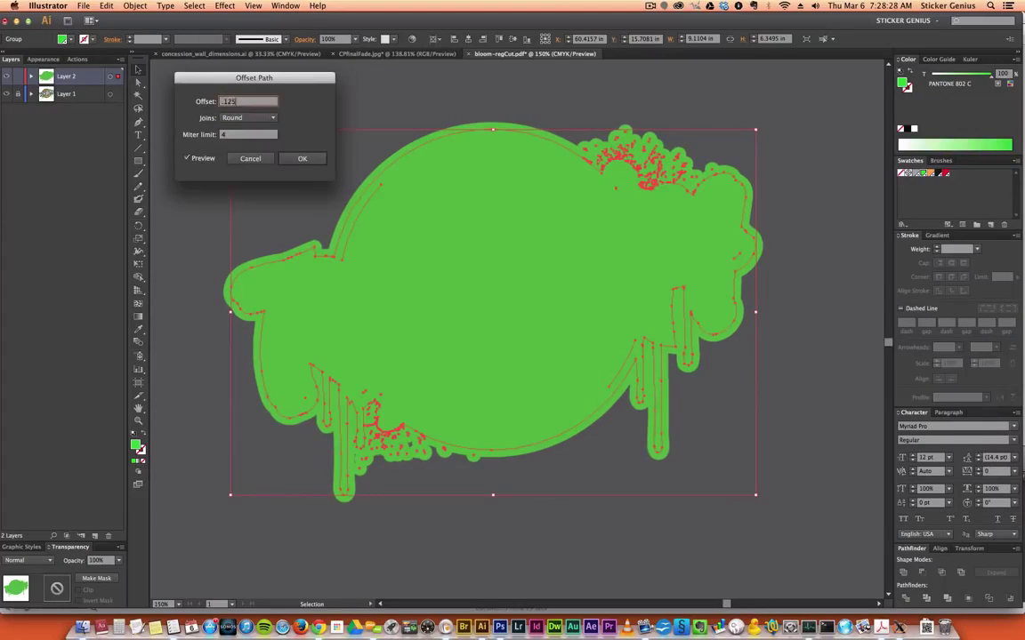
key("Return")
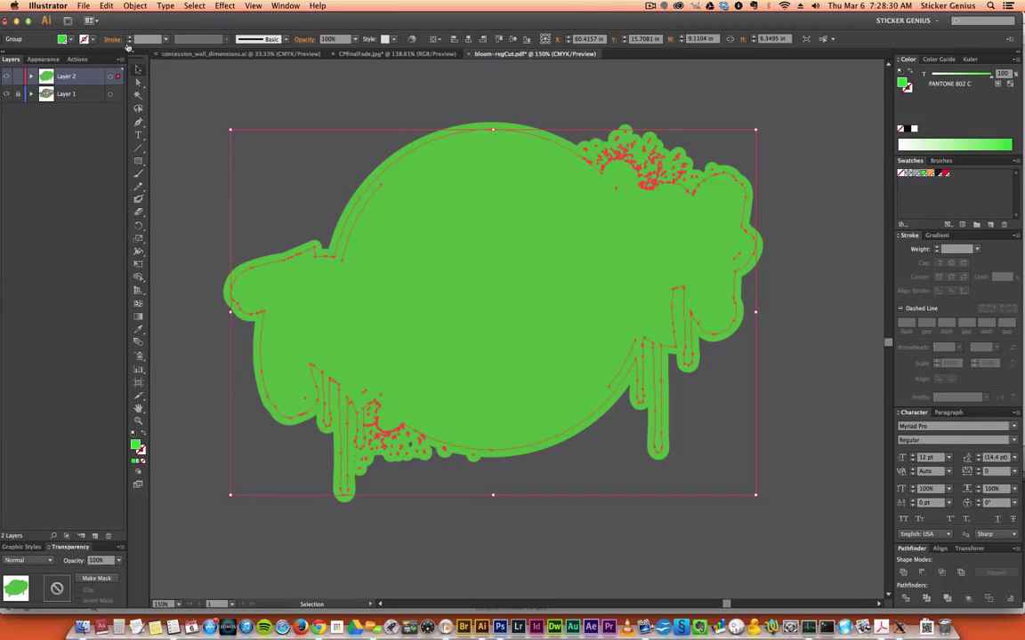
Expand the appearance of the offset silhouette and unite its overlapping shapes into a single outline
left_click(133, 5)
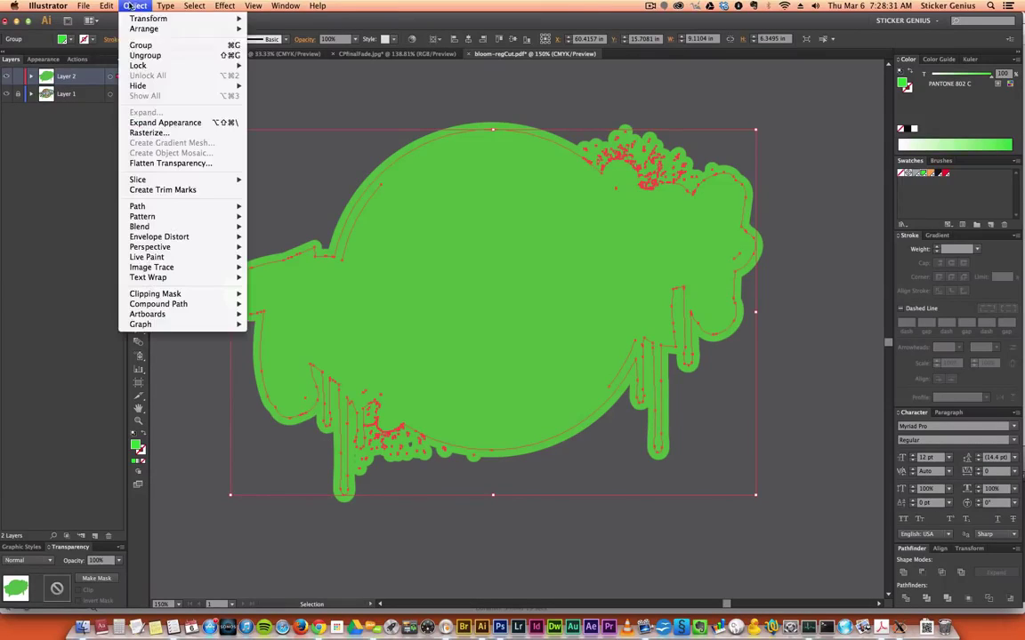
left_click(156, 123)
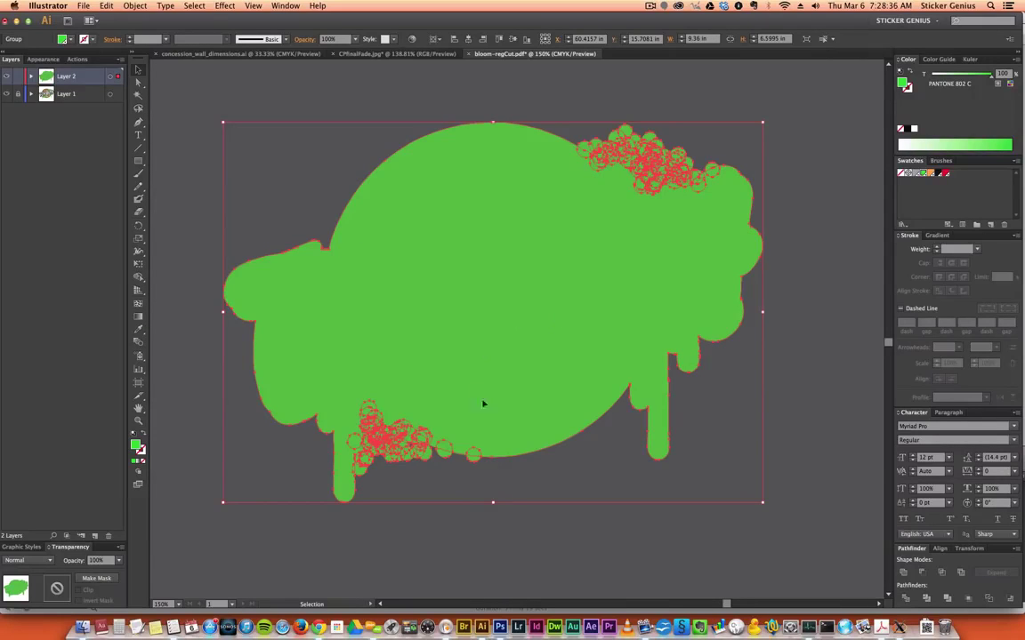
left_click(904, 572)
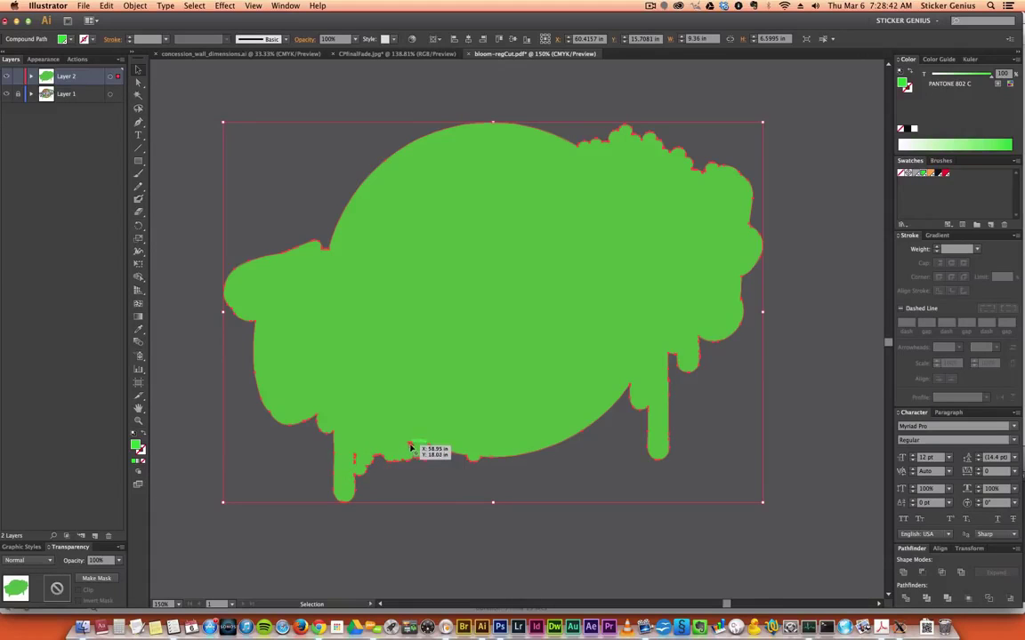
Isolate the outline's compound path and delete the small stray holes near the lower splatter, keeping the main contour
double_click(449, 293)
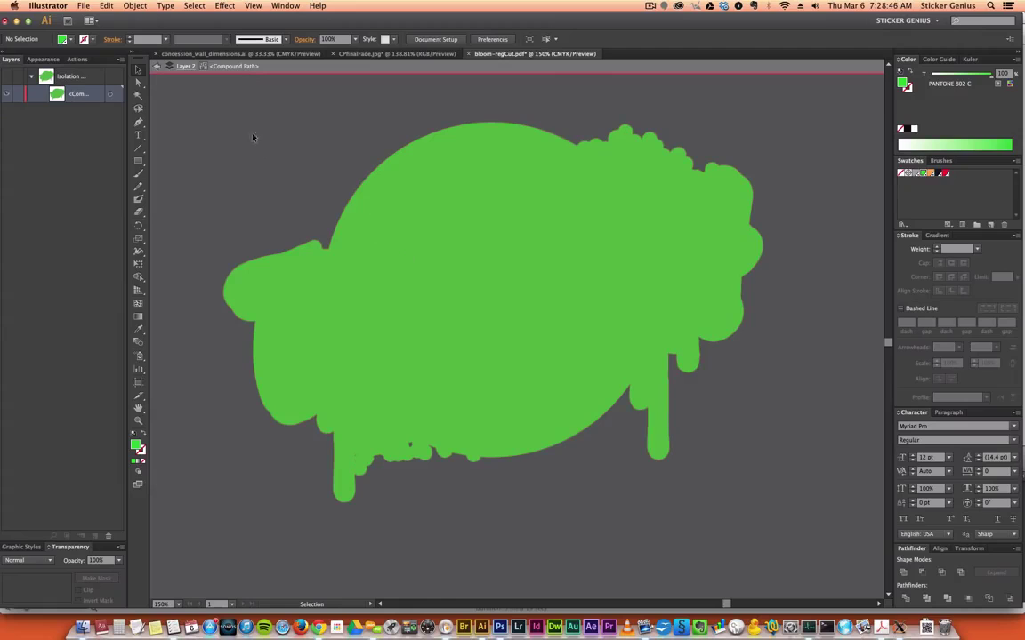
key("super+a")
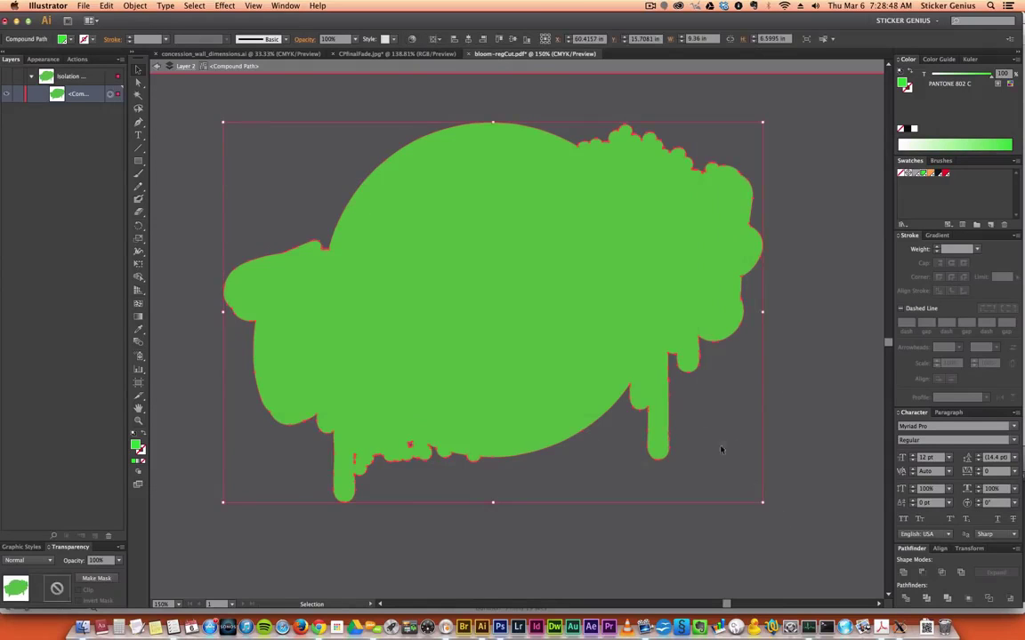
key("shift")
left_click(442, 309, "shift")
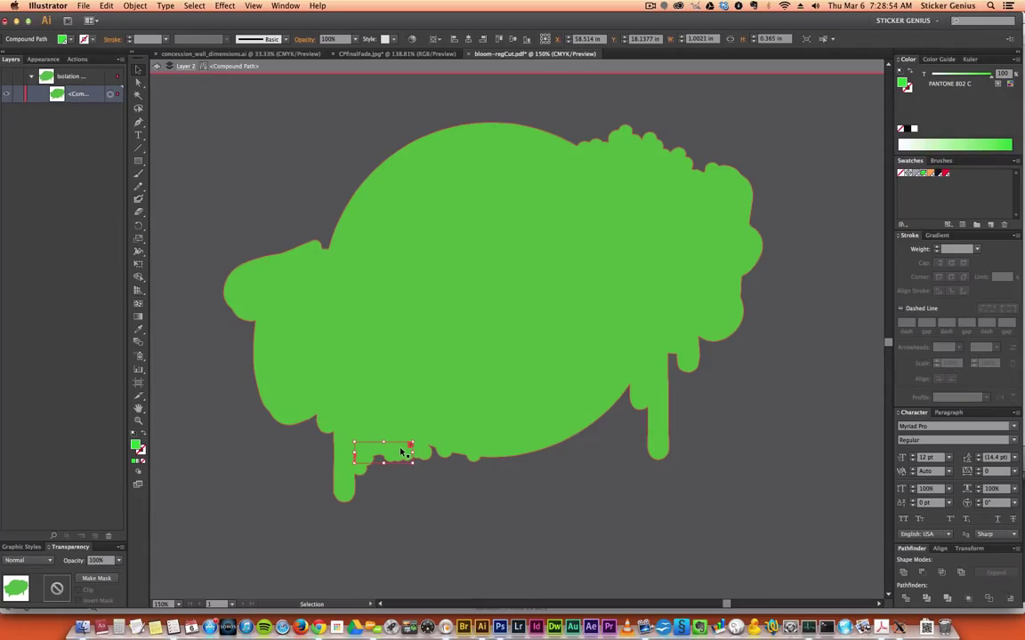
key("Delete")
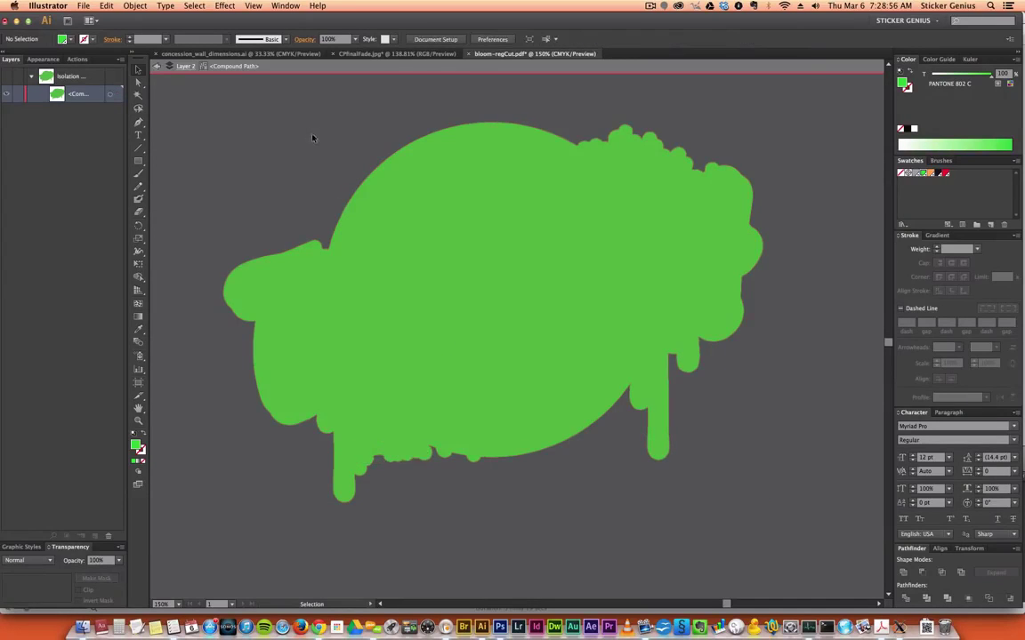
double_click(292, 141)
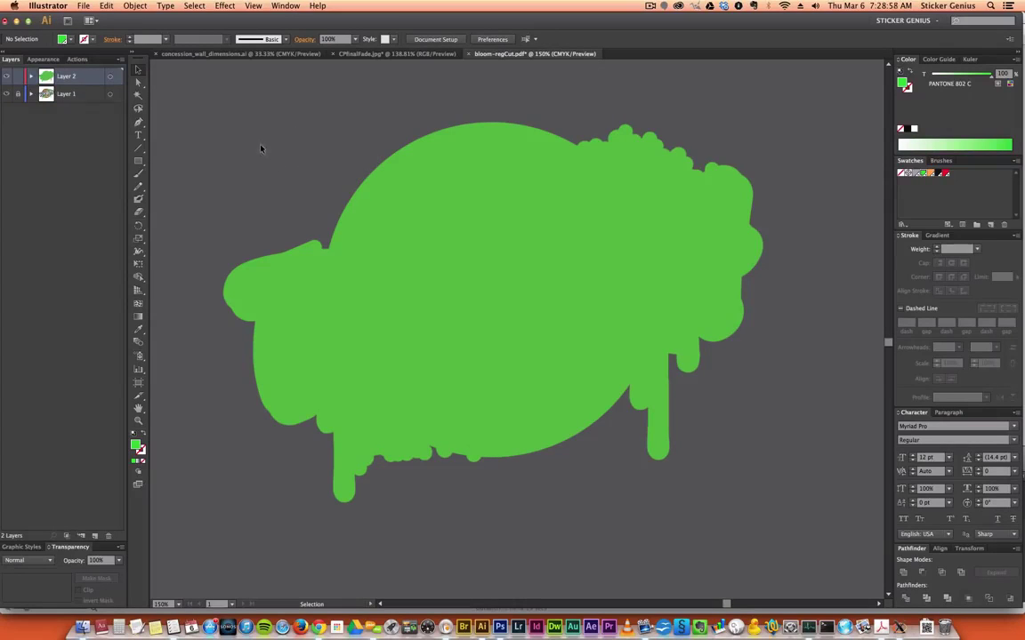
Fill the outline shape on Layer 2 with white
left_click(109, 79)
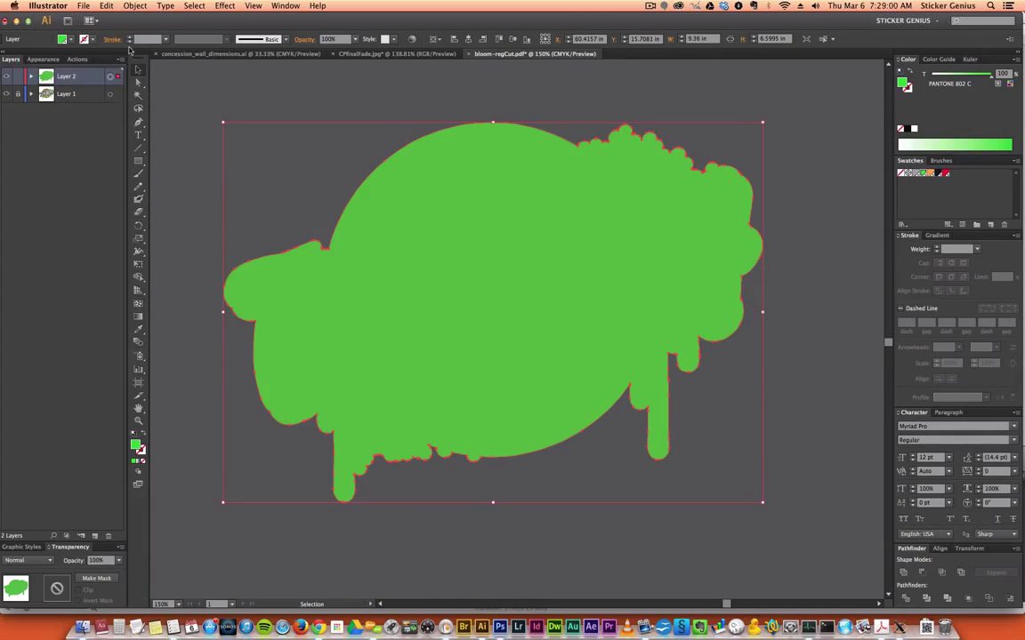
left_click(899, 129)
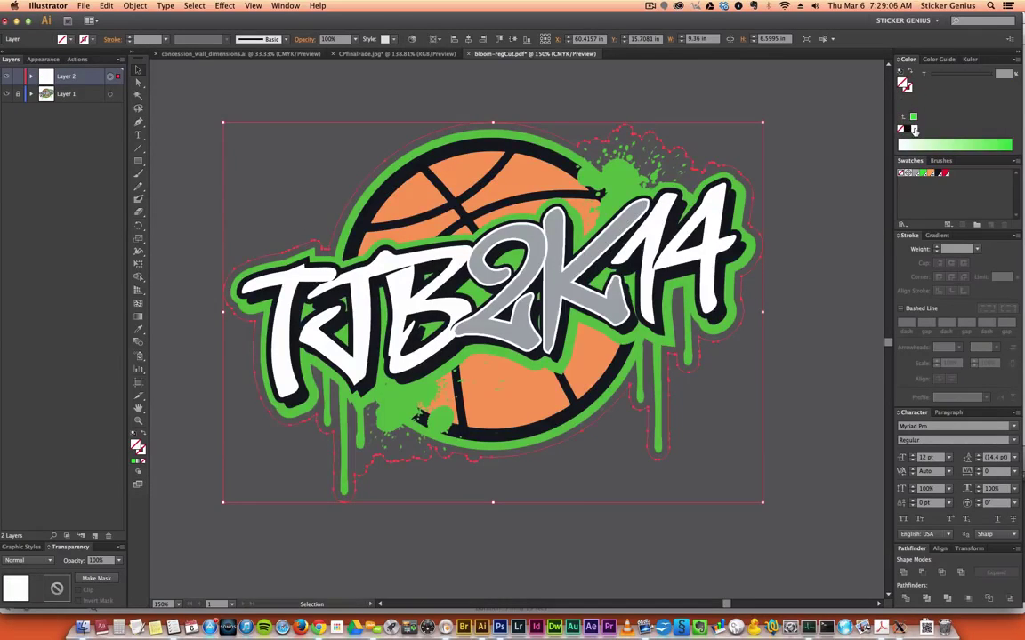
left_click(913, 128)
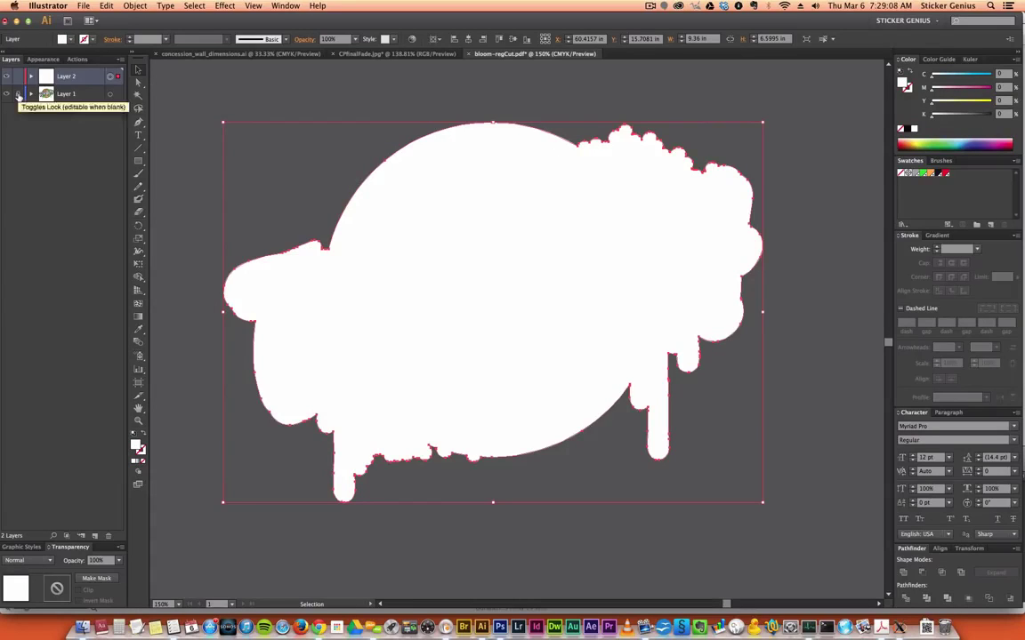
Unlock Layer 1 and move the white outline shape from Layer 2 onto it
left_click(118, 77)
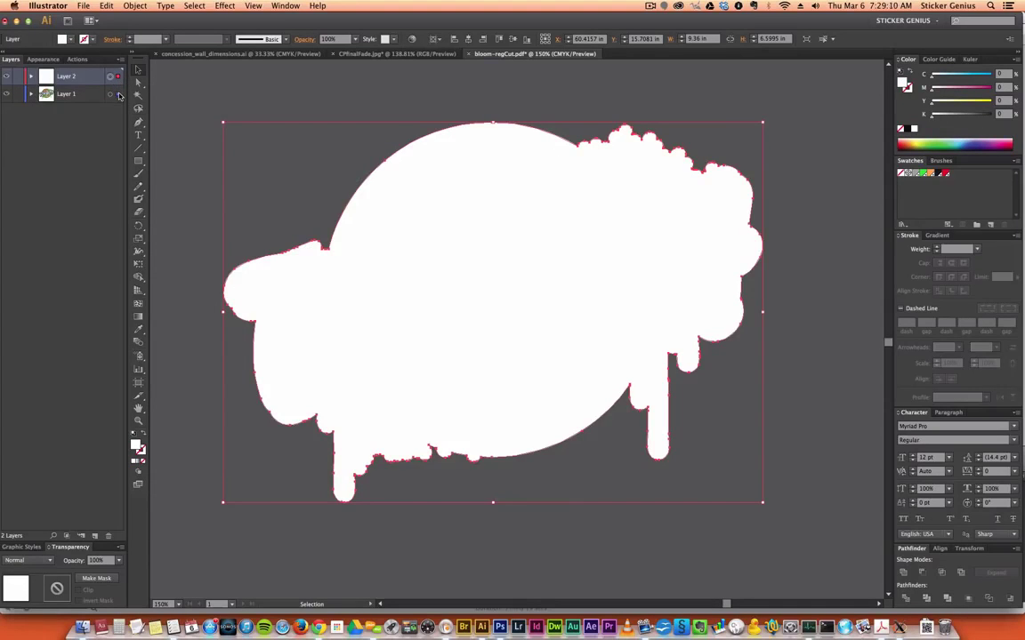
left_click_drag(120, 95, 120, 96)
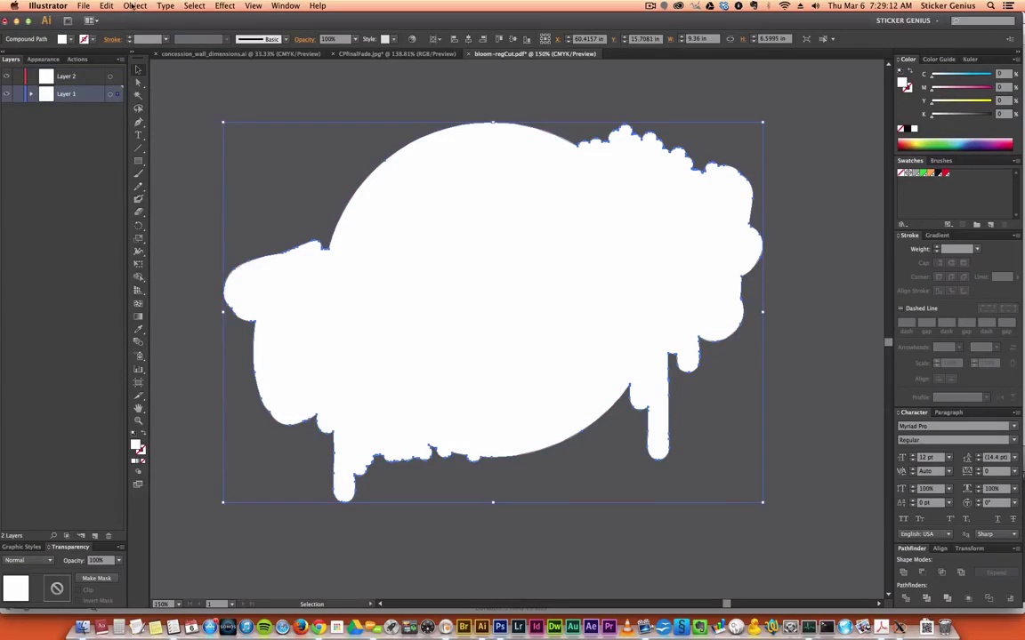
Send the white outline shape on Layer 1 behind the logo artwork and deselect it
left_click(134, 6)
mouse_move(138, 27)
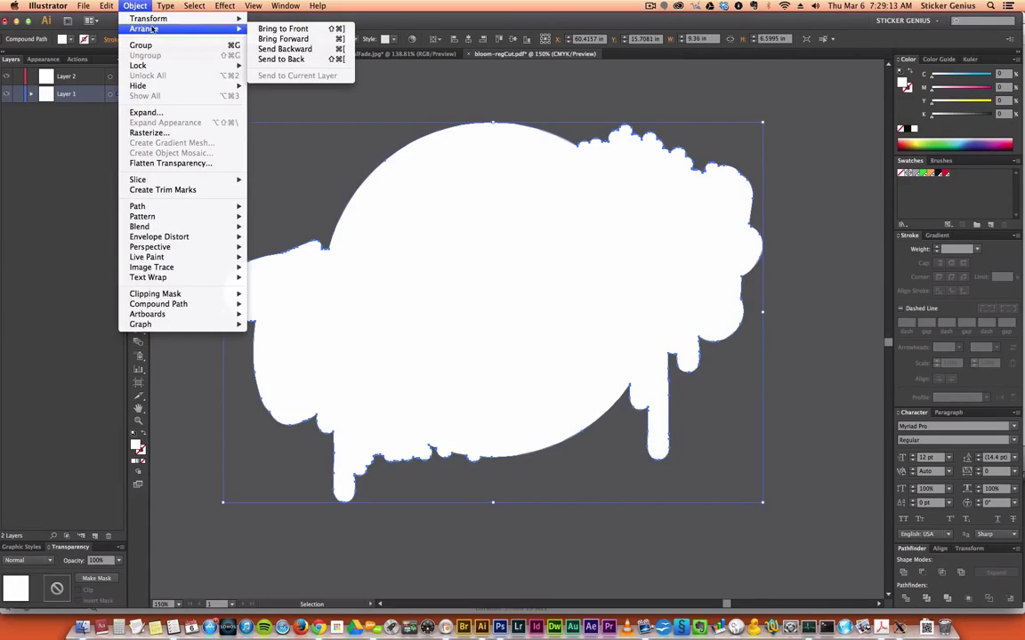
left_click(264, 52)
left_click(372, 136)
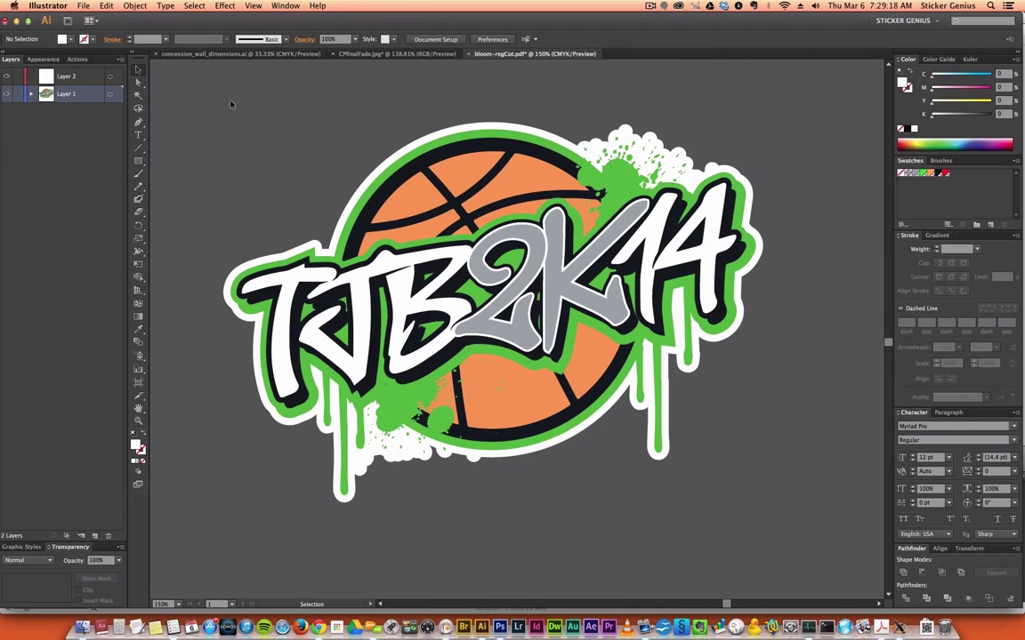
Copy the complete logo artwork, including its white border, in place onto Layer 2
key("a")
left_click_drag(220, 92, 796, 498)
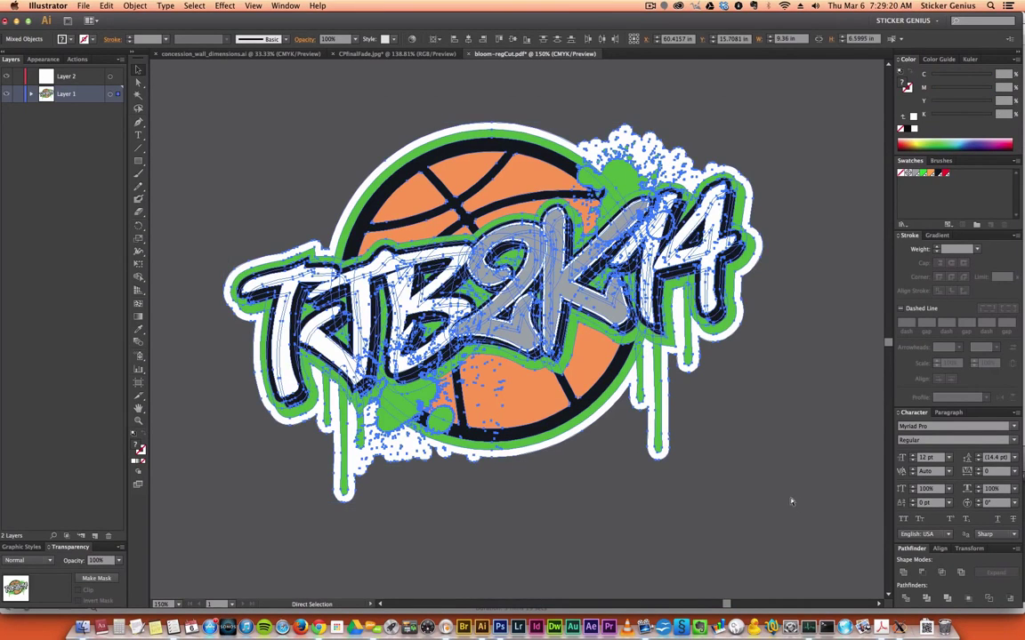
key("v")
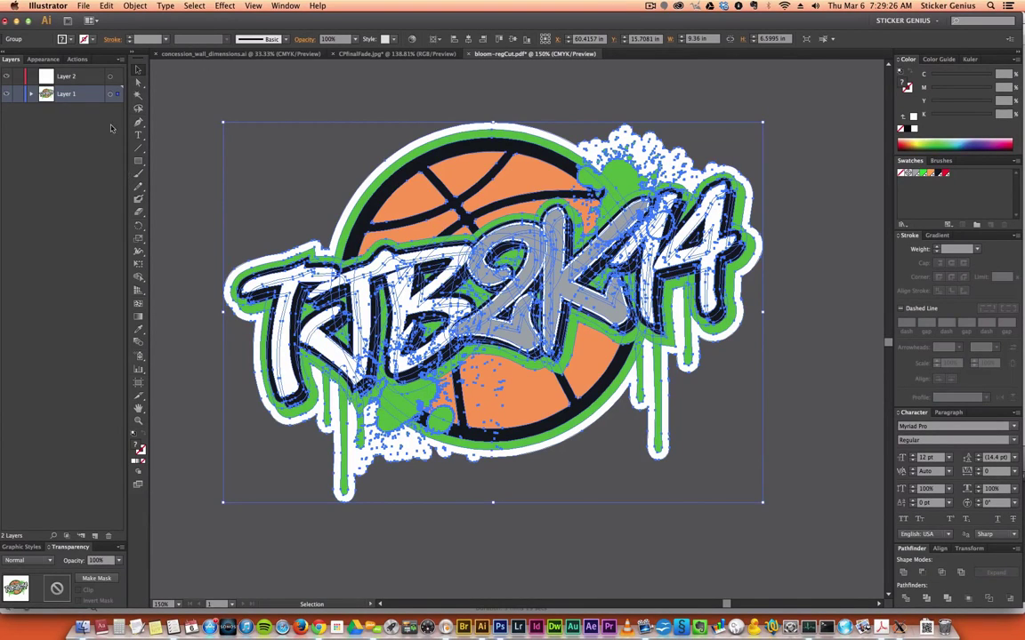
left_click_drag(116, 94, 116, 76)
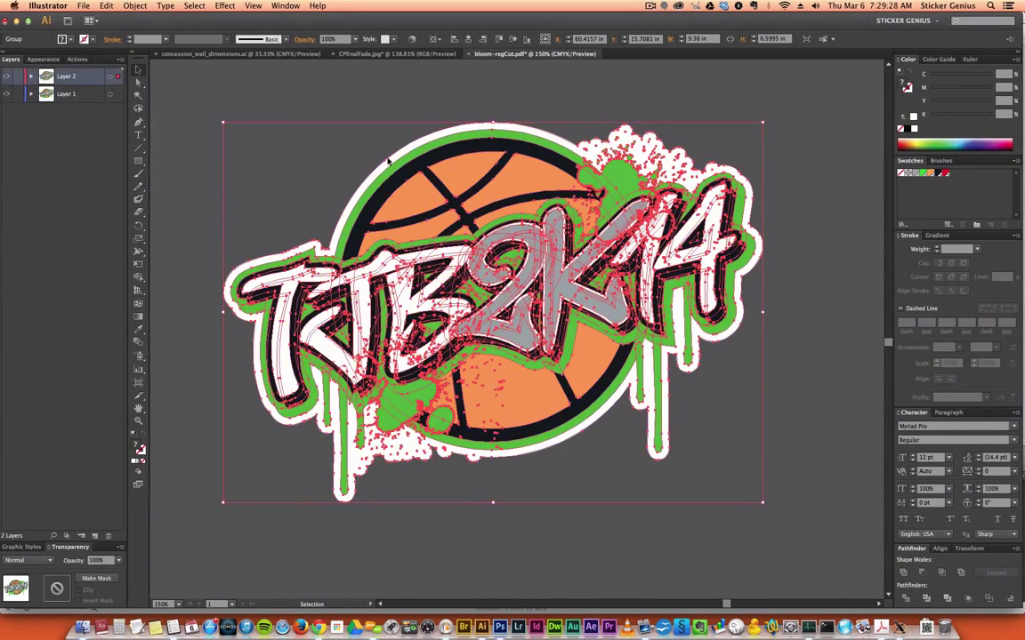
Unite the Layer 2 copy into a single contour and give it no fill and a 1 pt black stroke
left_click(904, 572)
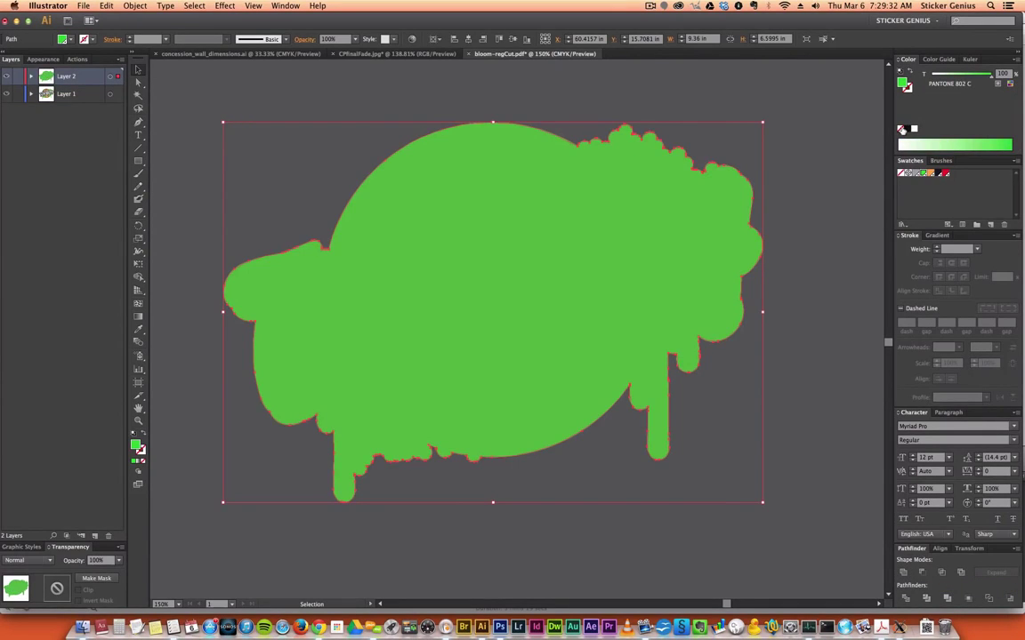
key("super+z")
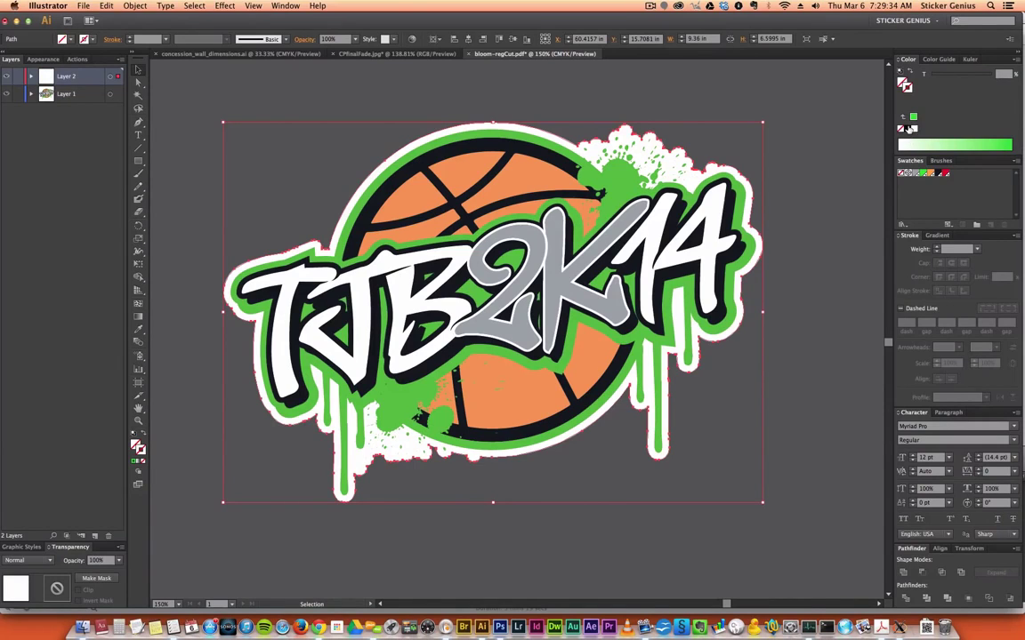
left_click(787, 118)
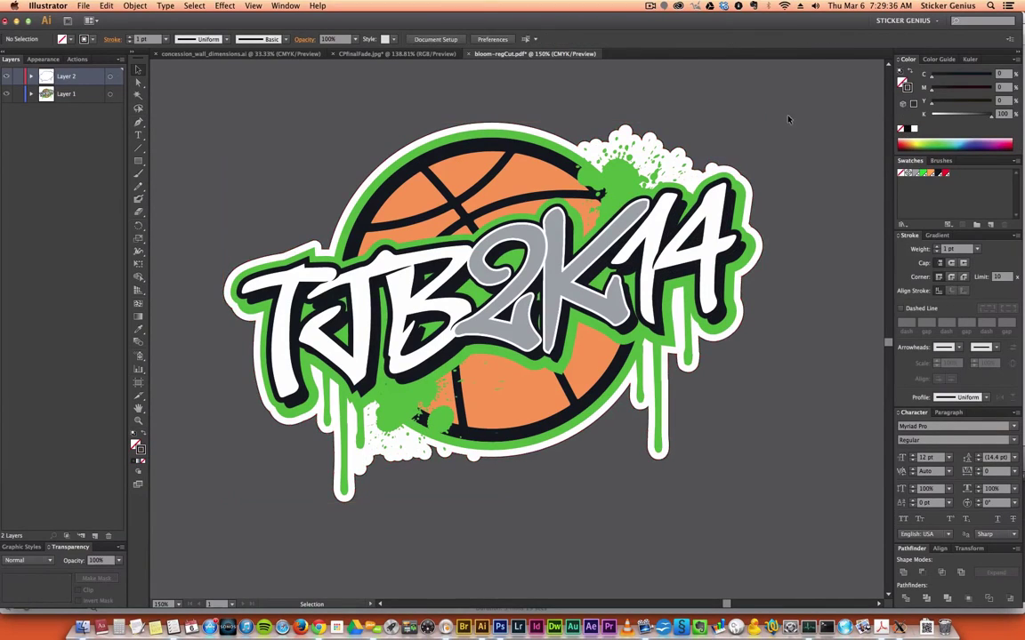
key("super+a")
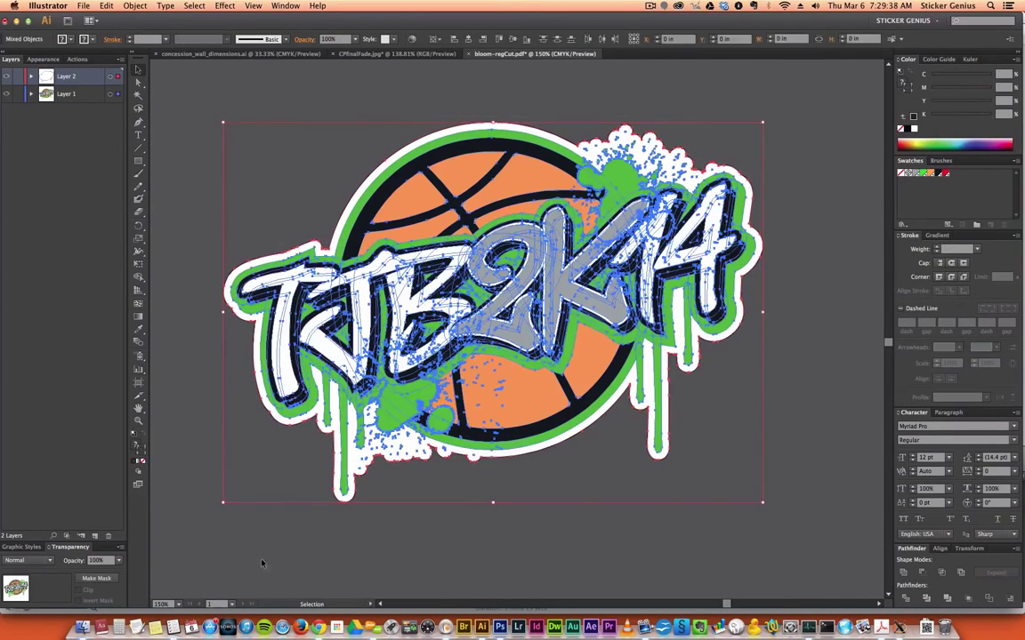
left_click(250, 560)
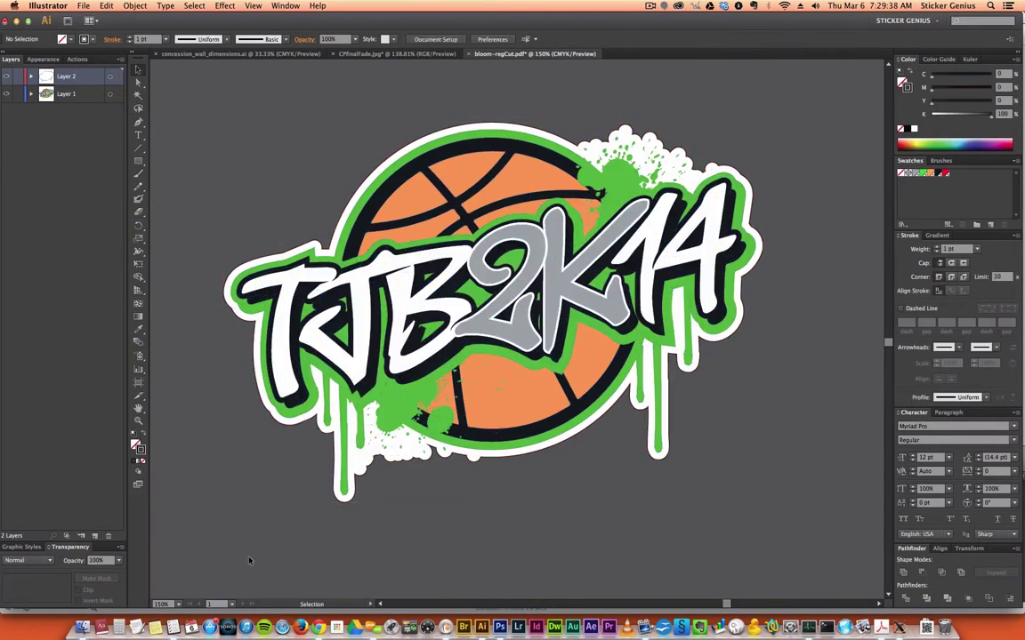
In the CPfinalFade.jpg document, copy the crown image in place onto Layer 2 and lock Layer 1
left_click(396, 54)
scroll(498, 292, "up", 3)
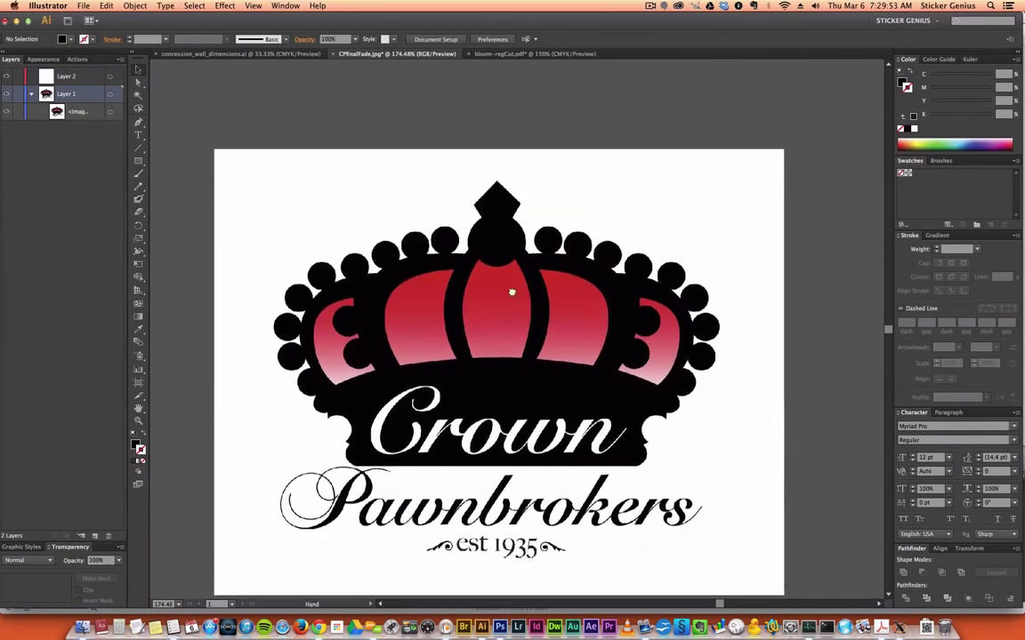
left_click_drag(477, 292, 489, 284)
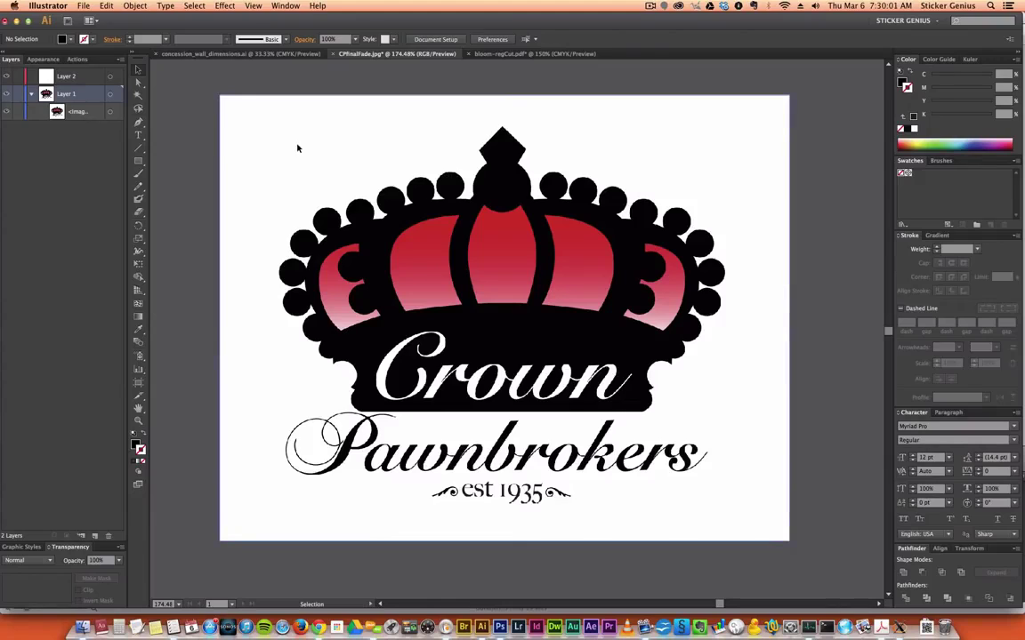
left_click(117, 112)
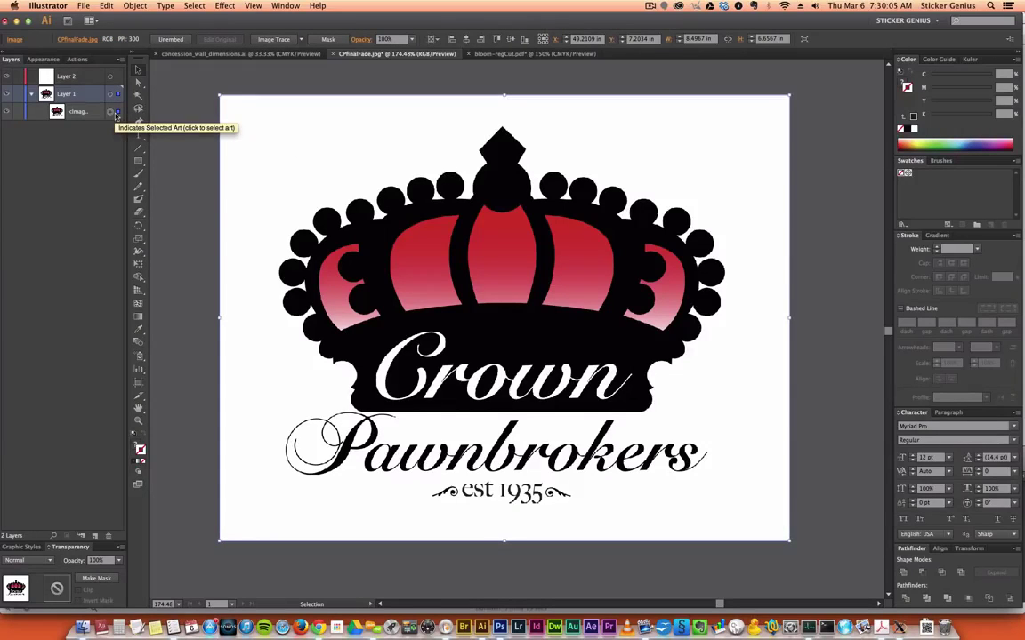
key("super+f")
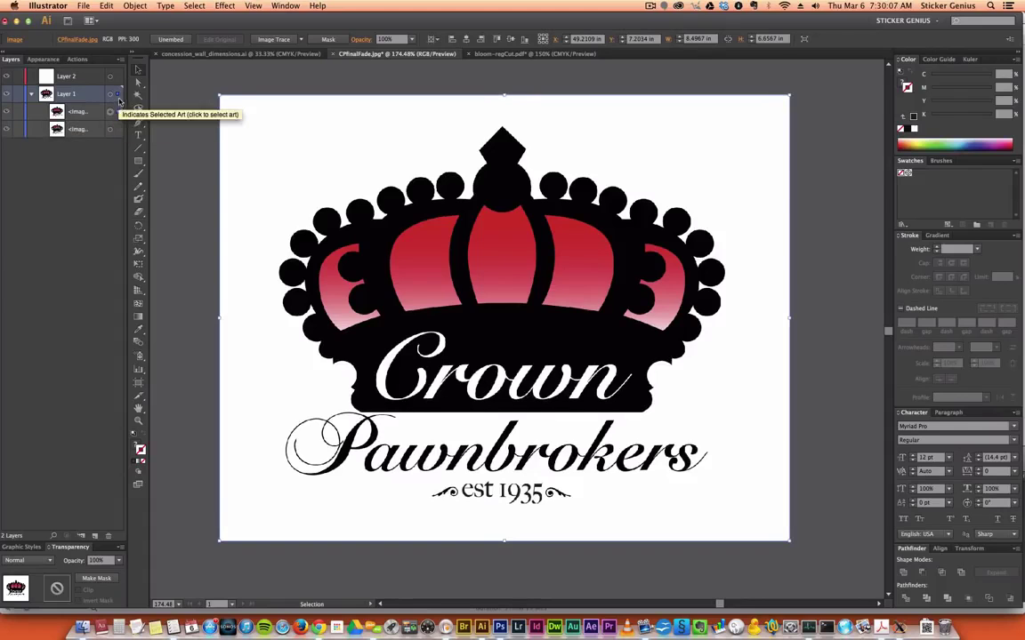
left_click_drag(118, 94, 119, 77)
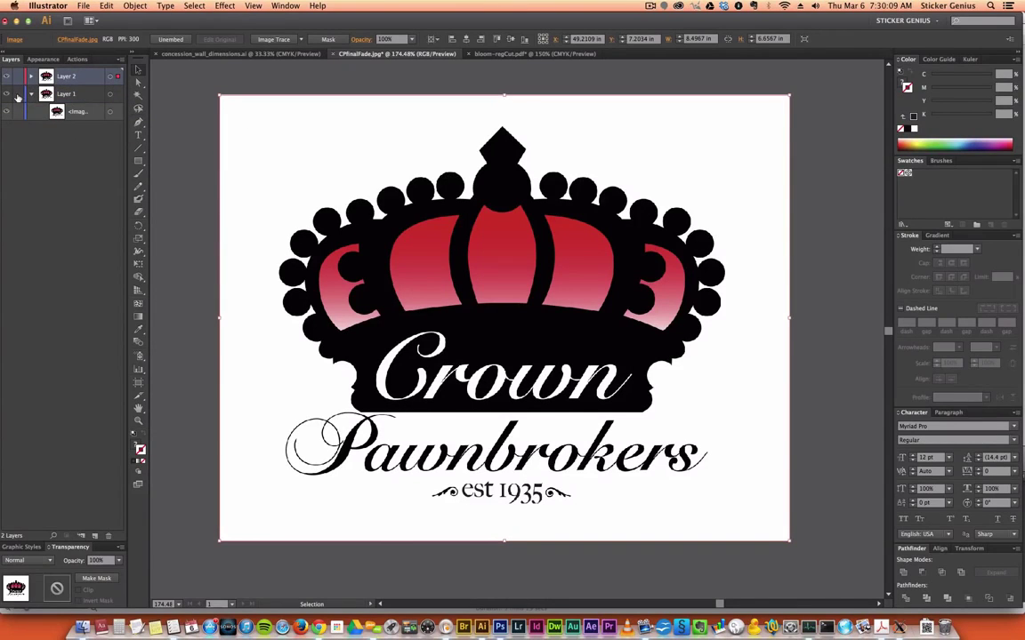
left_click(18, 93)
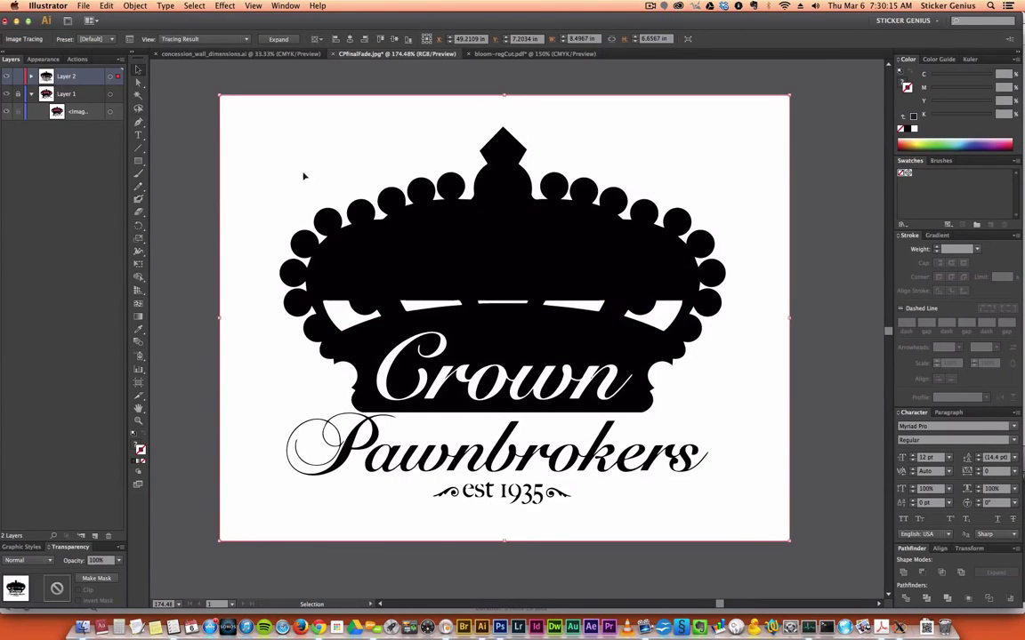
Trace the Layer 2 crown image in black and white with a threshold of 227, and expand the tracing
left_click(129, 38)
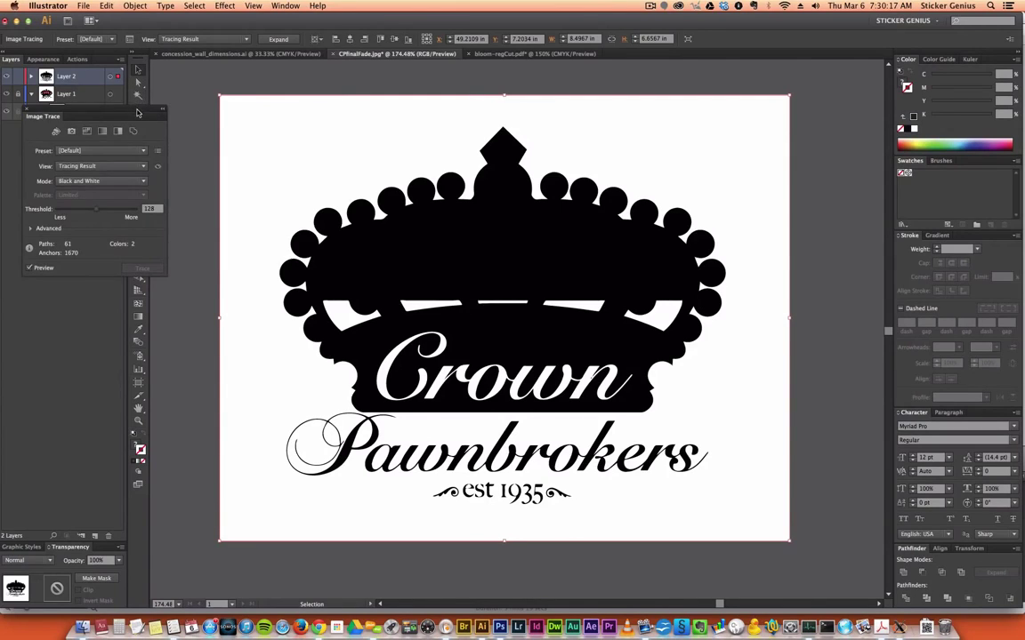
mouse_move(138, 113)
left_mouse_down()
mouse_move(294, 91)
mouse_move(273, 74)
left_mouse_up()
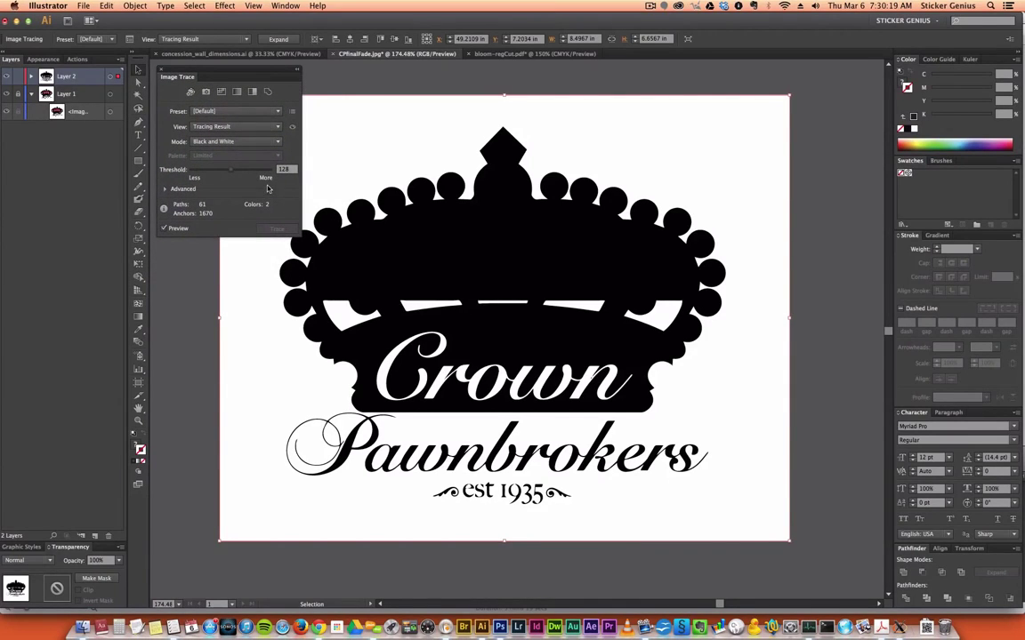
left_click_drag(230, 169, 249, 170)
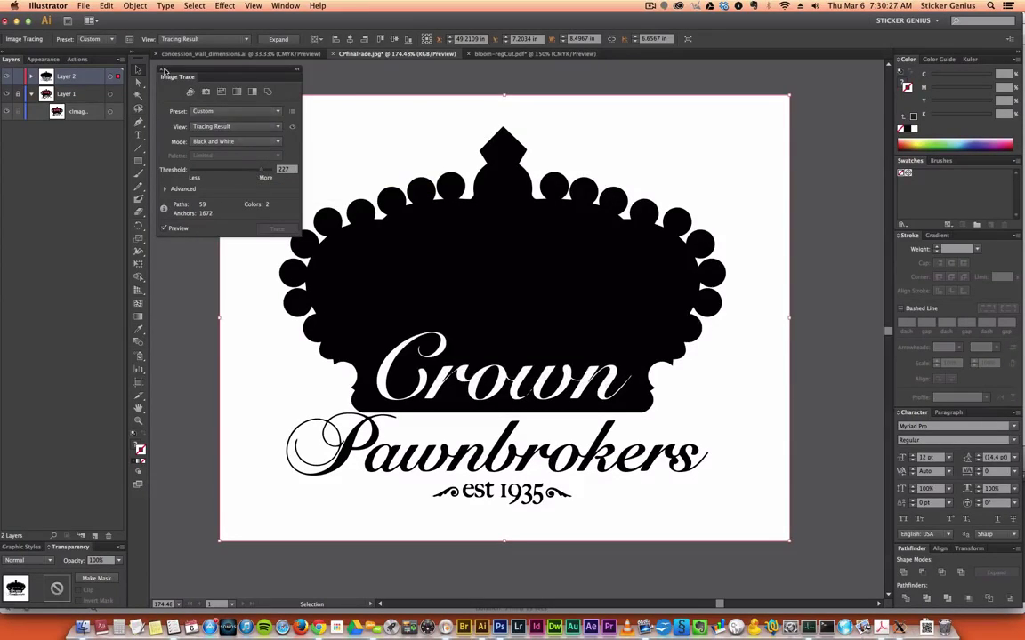
left_click(160, 70)
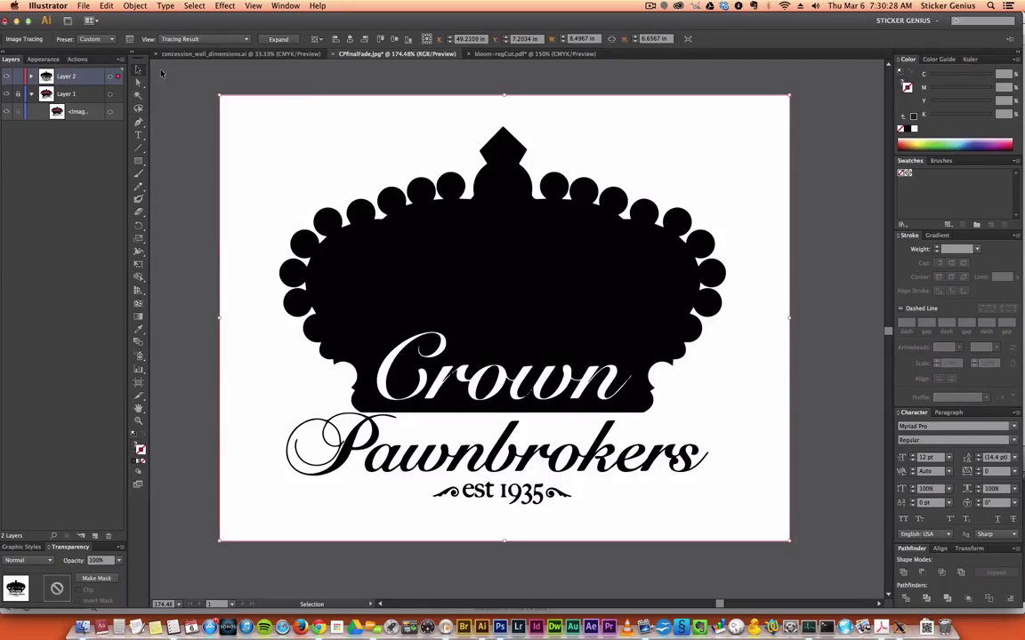
left_click(281, 42)
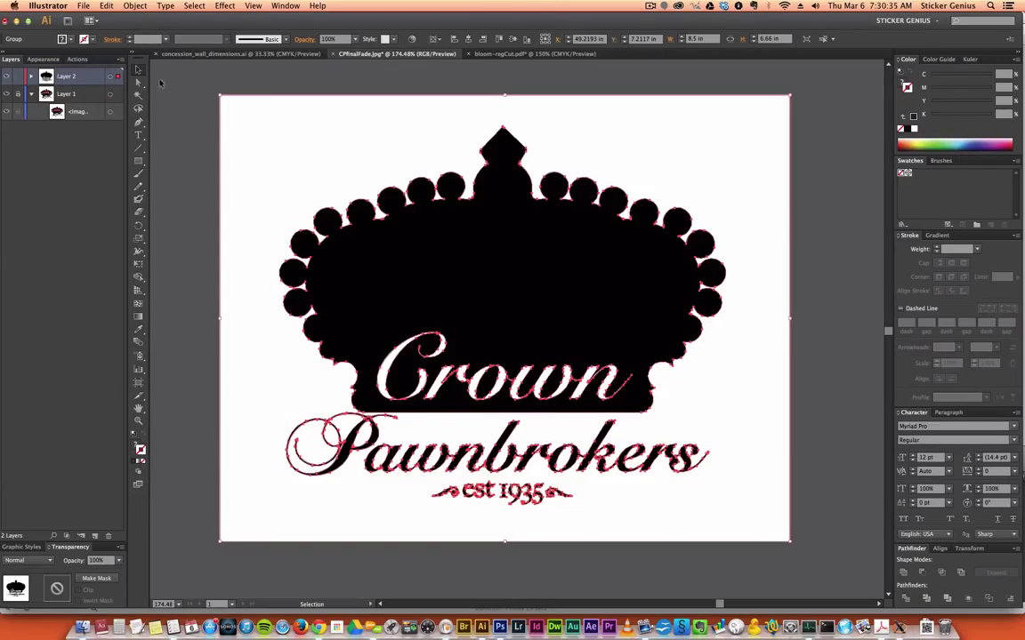
Ungroup the expanded crown tracing and delete all of its white-filled shapes
left_click(133, 6)
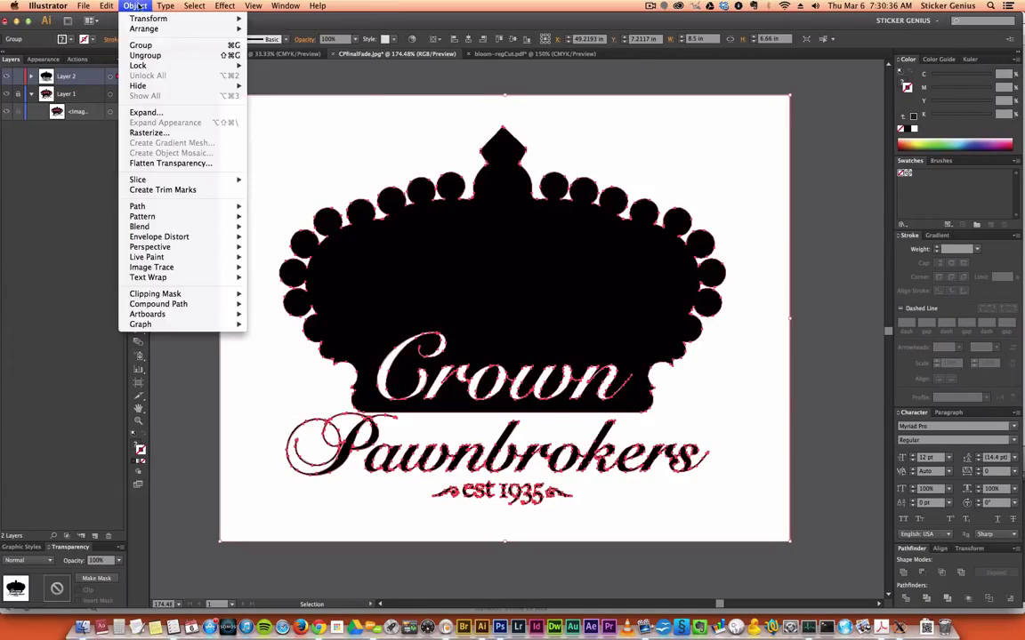
left_click(142, 56)
left_click(181, 119)
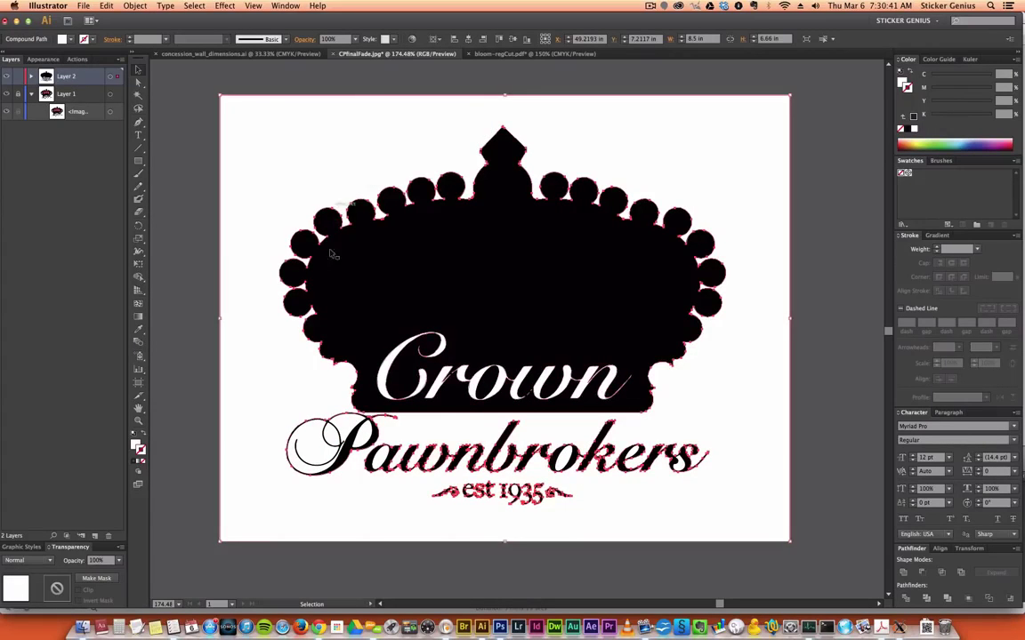
key("super+a")
left_click(201, 5)
mouse_move(222, 102)
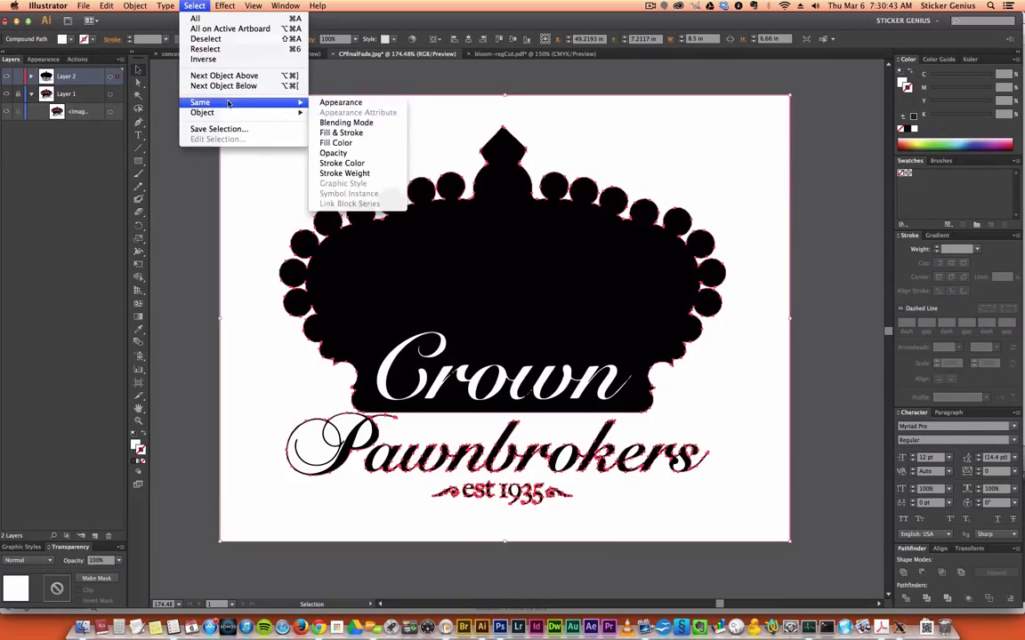
left_click(336, 144)
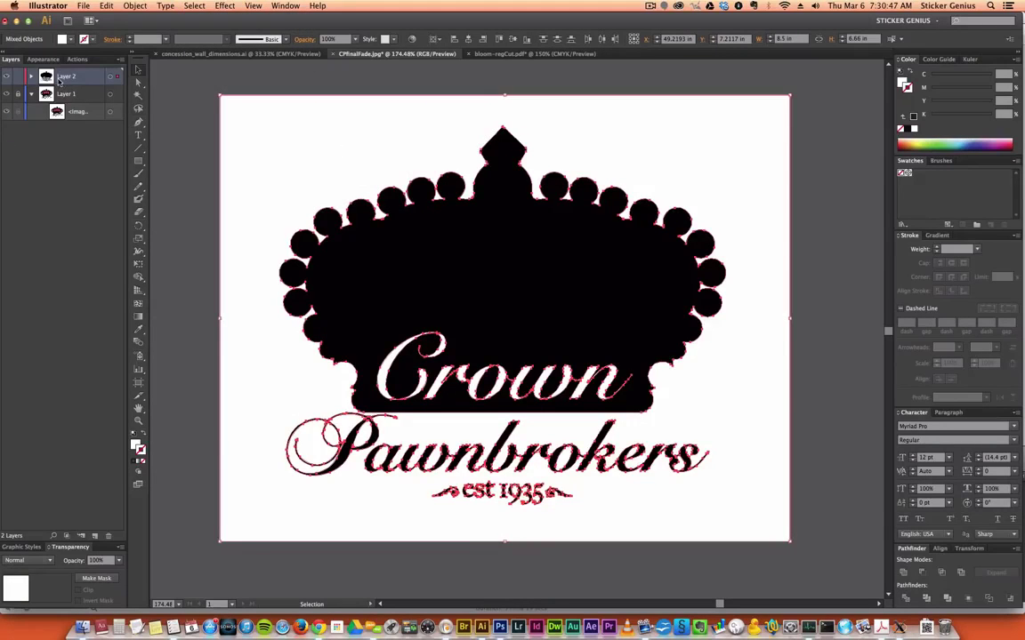
key("Delete")
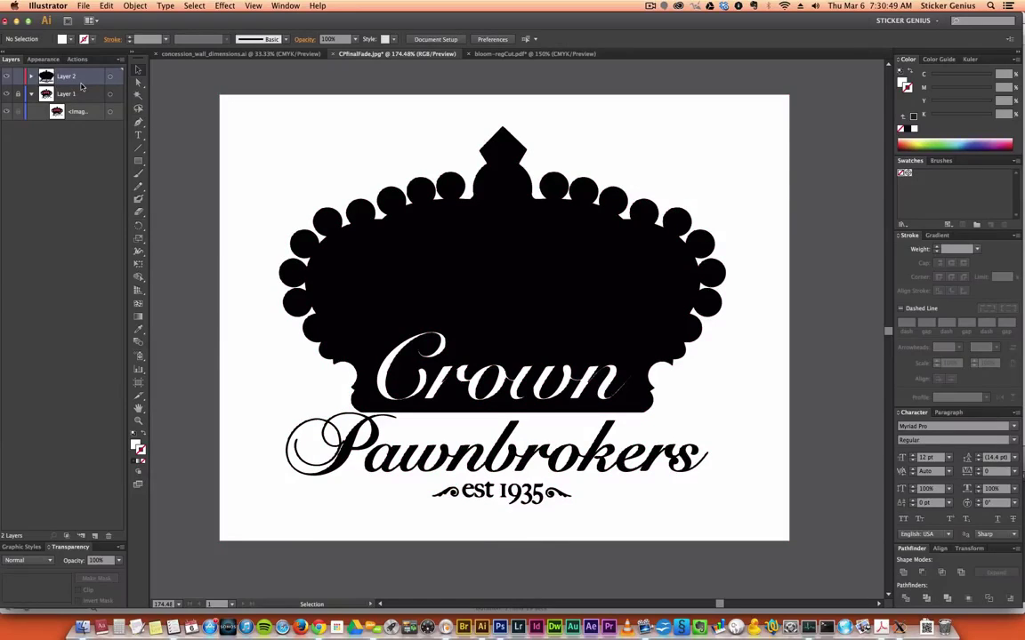
Apply an Offset Path effect of 0.1389 in with round joins and miter limit 4 to all remaining black crown and lettering shapes
left_click_drag(196, 91, 728, 524)
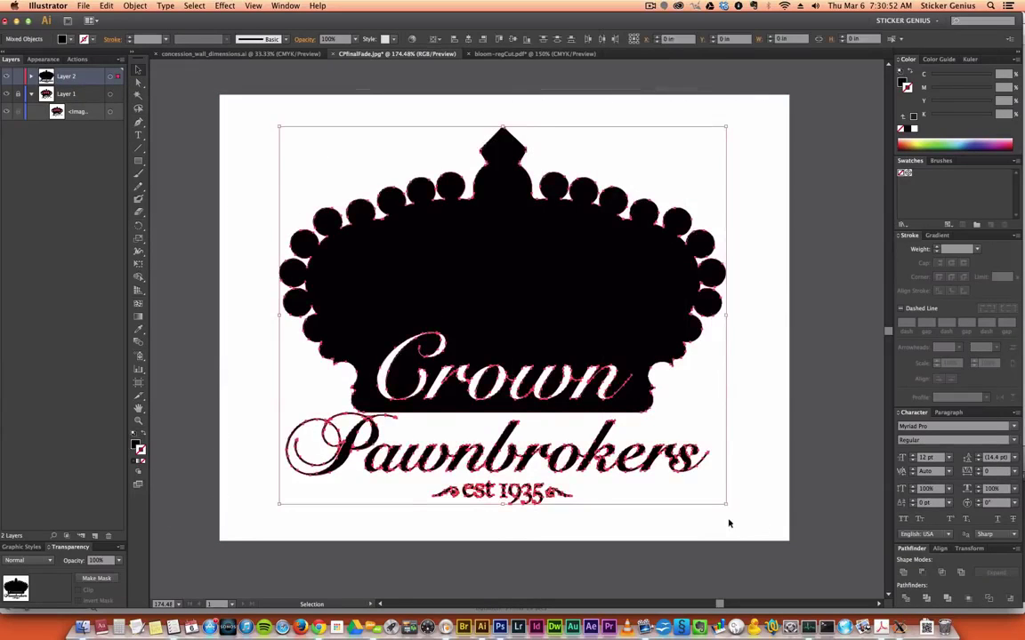
left_click(225, 6)
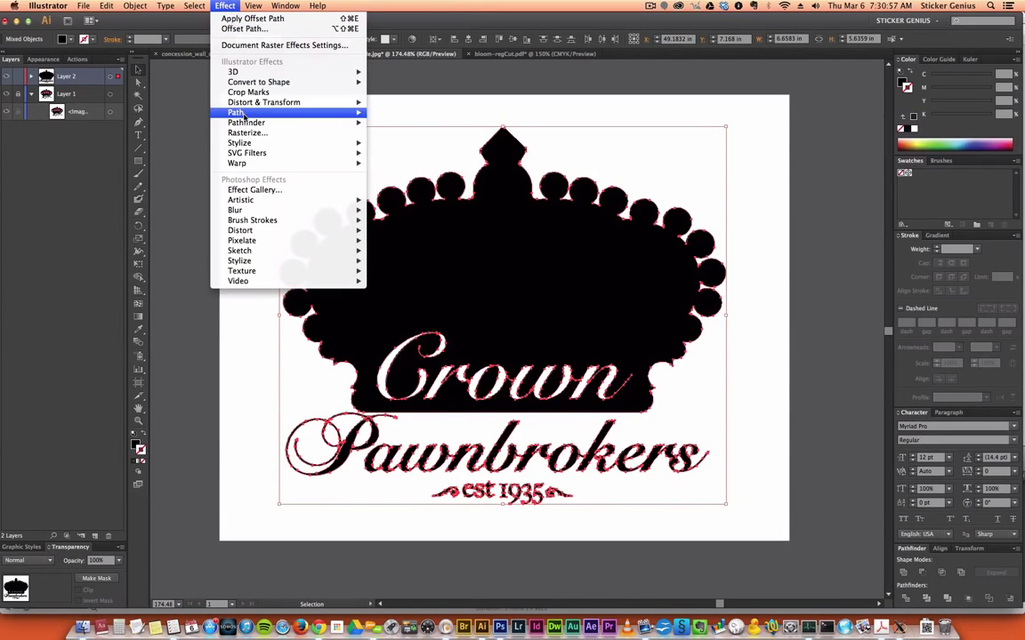
mouse_move(222, 111)
left_click(395, 113)
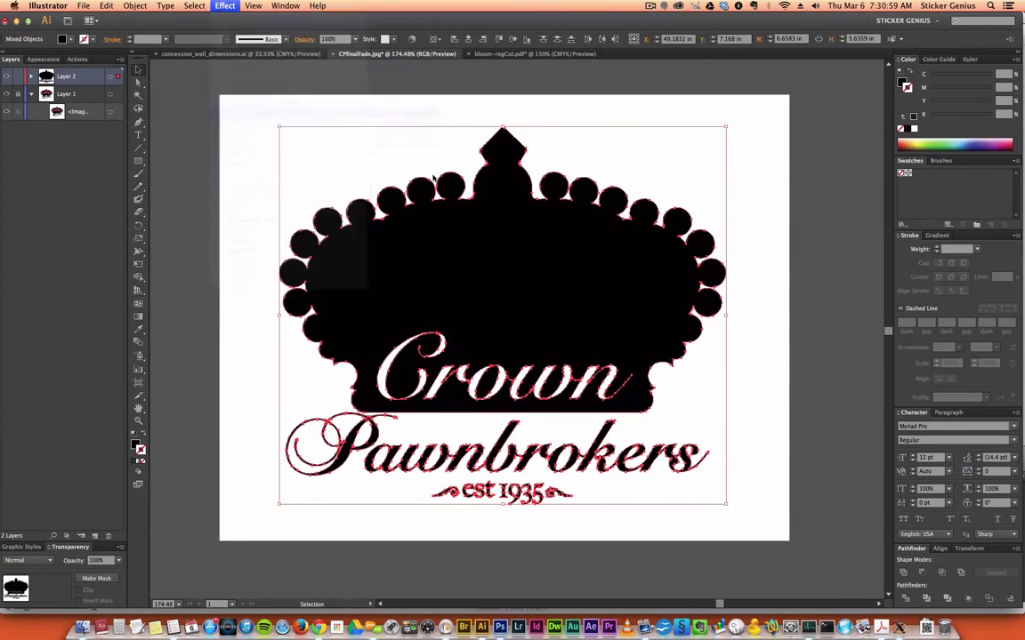
left_click(258, 118)
left_click(240, 140)
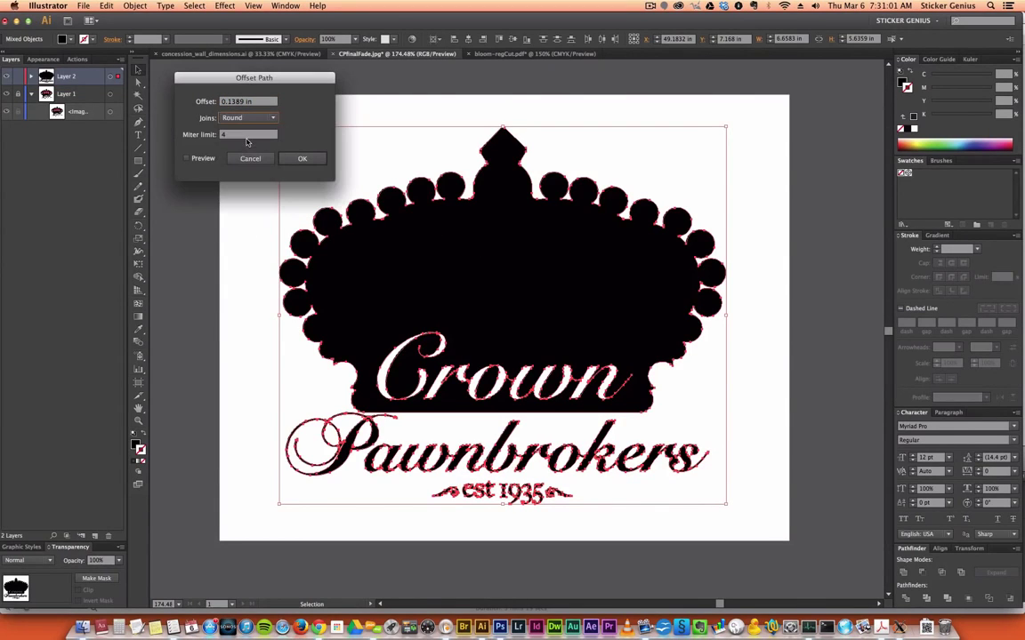
left_click(187, 157)
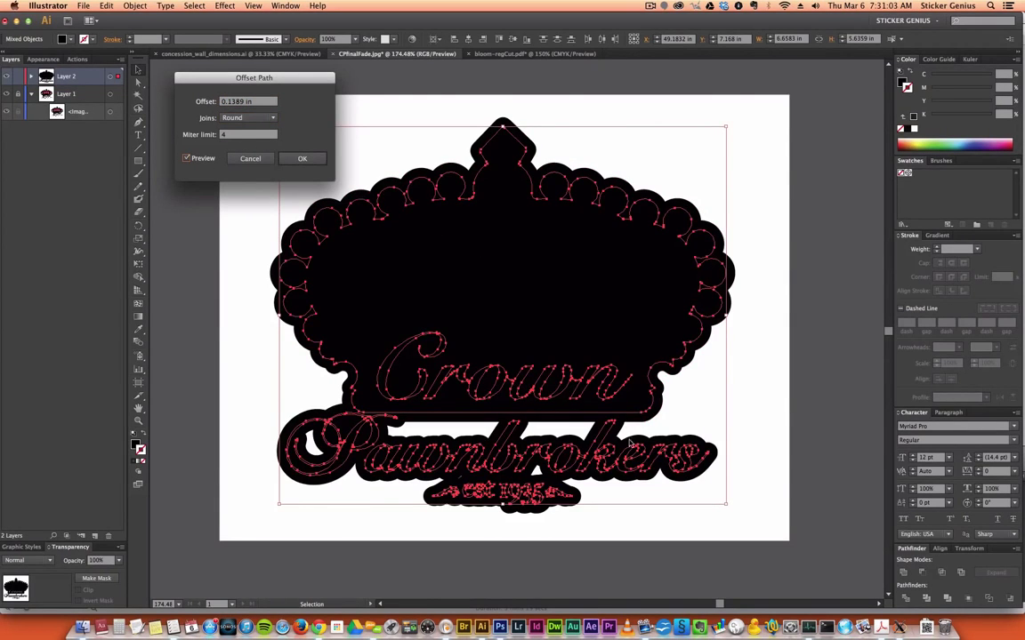
left_click(301, 159)
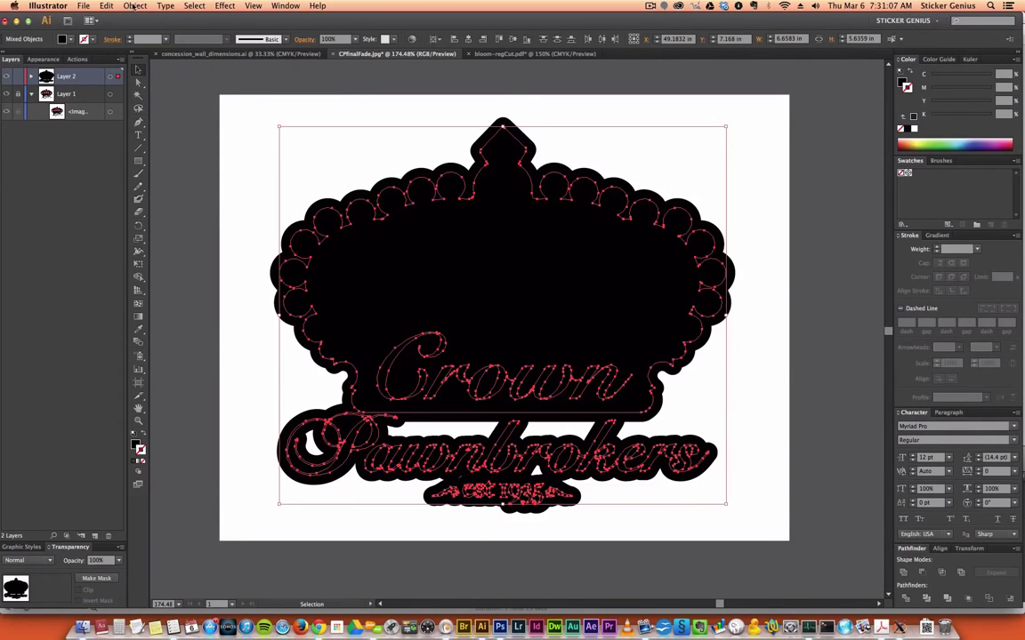
Expand the appearance of the offset crown and lettering shapes and unite them into one silhouette
left_click(134, 6)
left_click(160, 124)
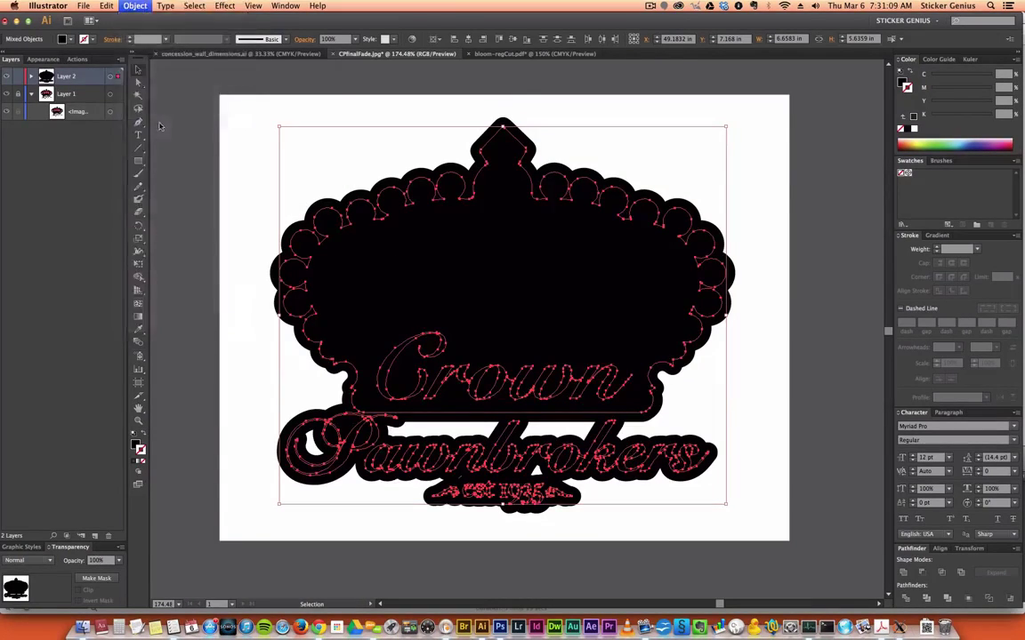
left_click(903, 571)
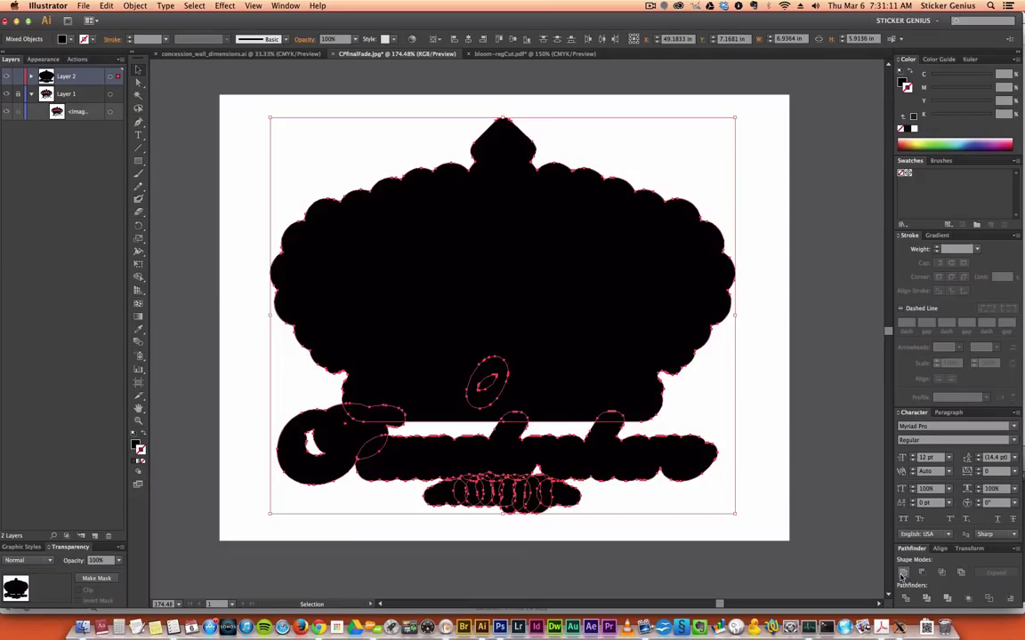
Isolate the united crown silhouette, delete all of its interior hole paths, and exit isolation
double_click(583, 361)
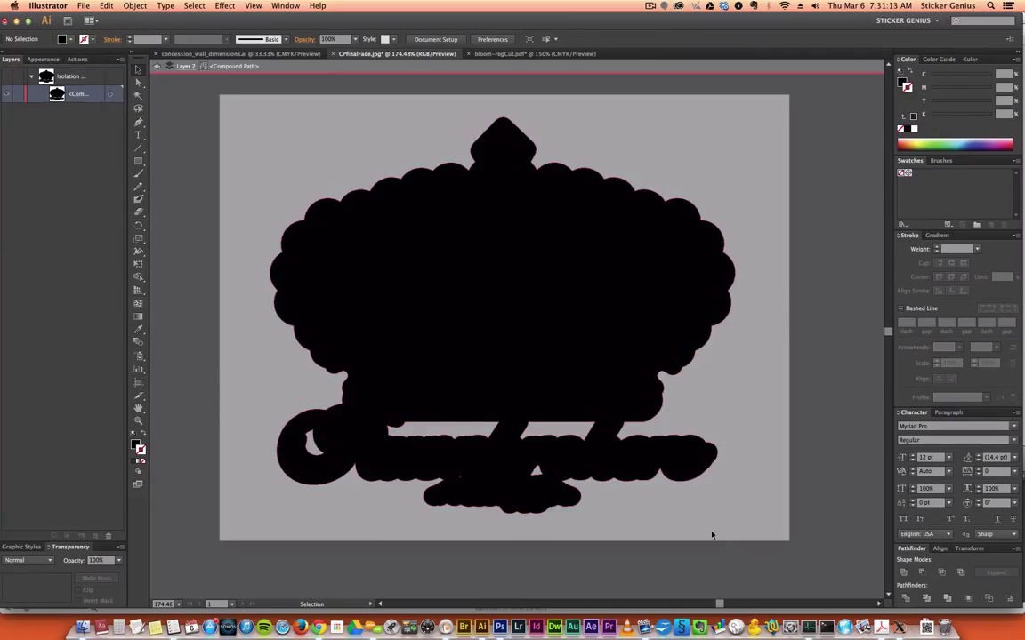
left_click(366, 238)
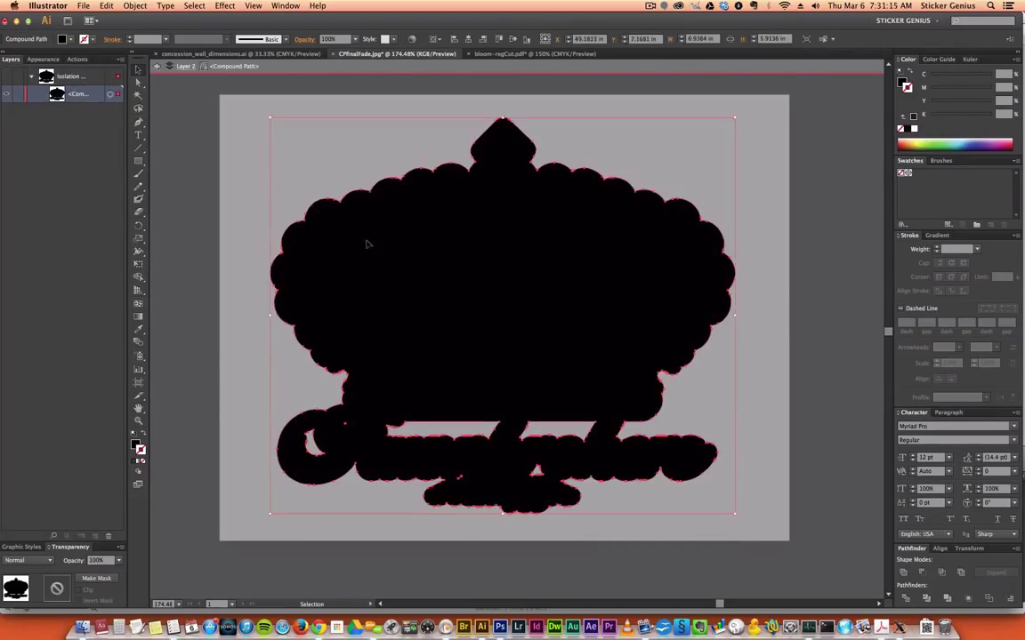
left_click(428, 266)
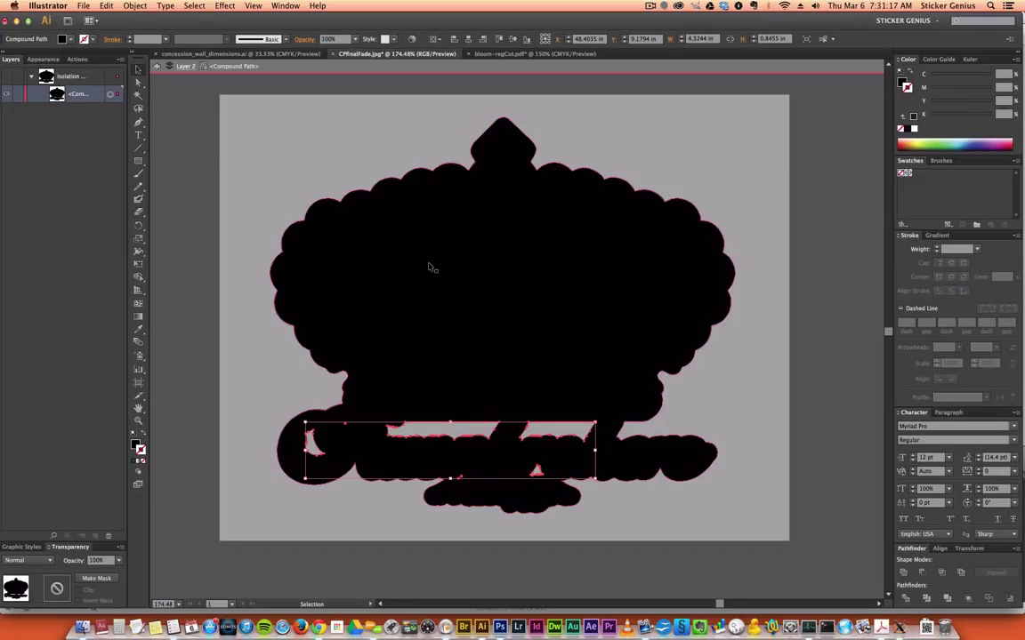
key("Delete")
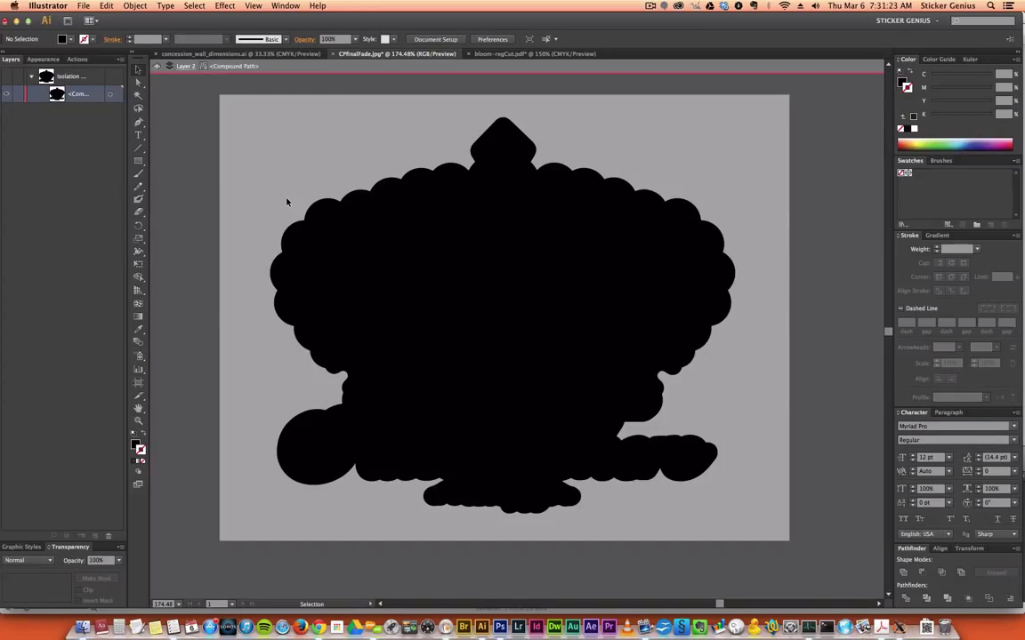
double_click(192, 191)
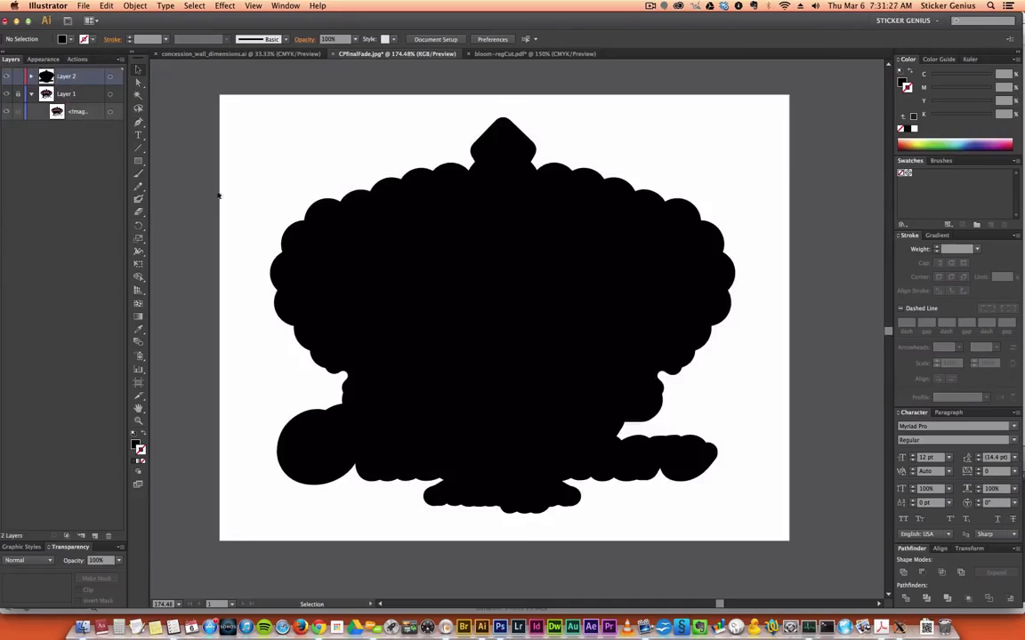
Remove the silhouette's fill and give it a 1 pt black stroke so only the contour outlines the logo
left_click(431, 235)
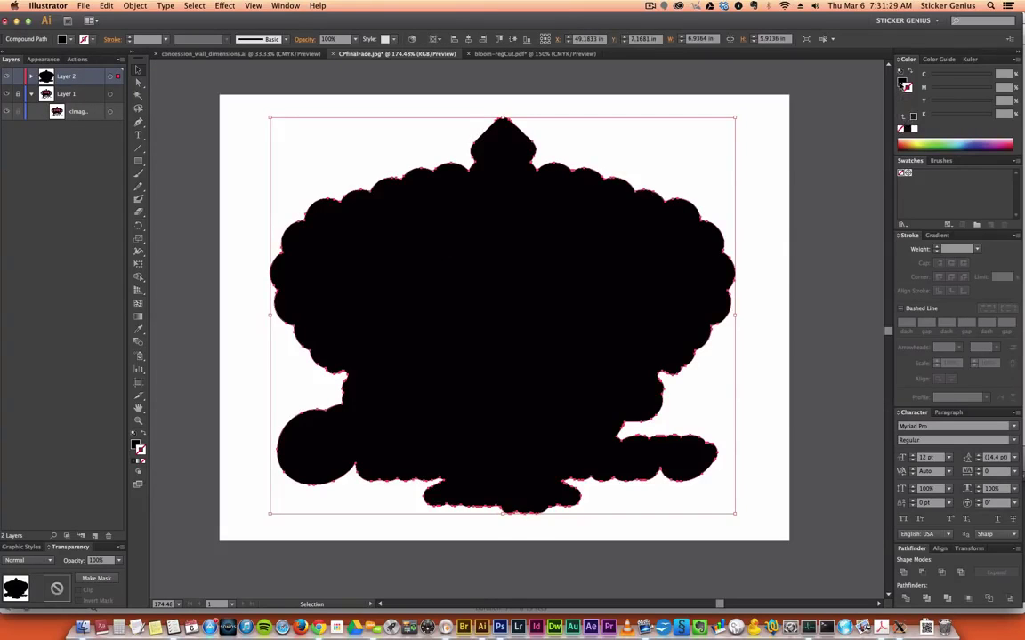
left_click(900, 129)
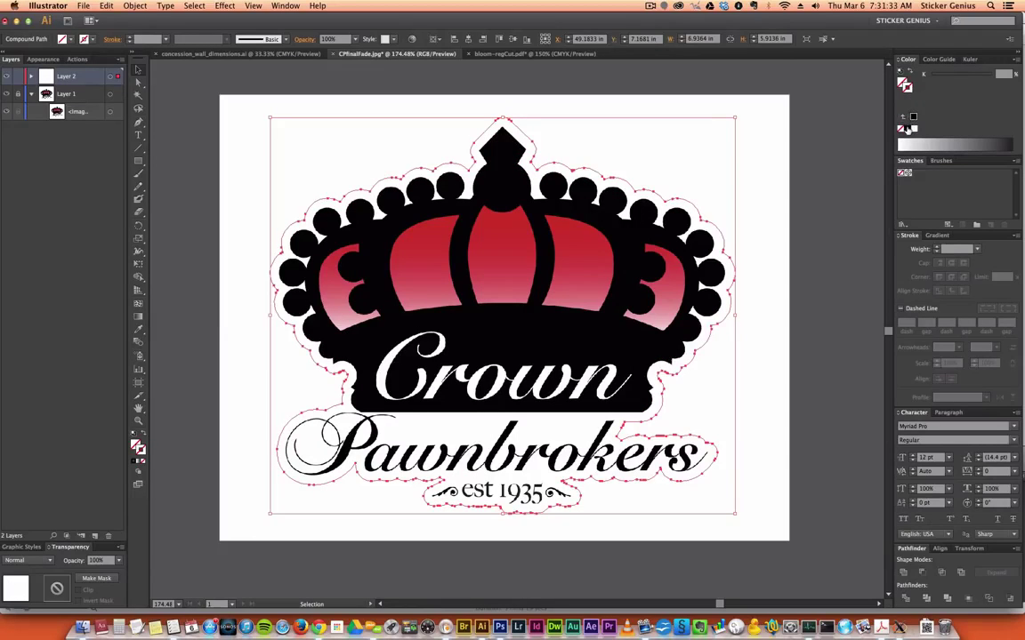
left_click(907, 129)
left_click(762, 347)
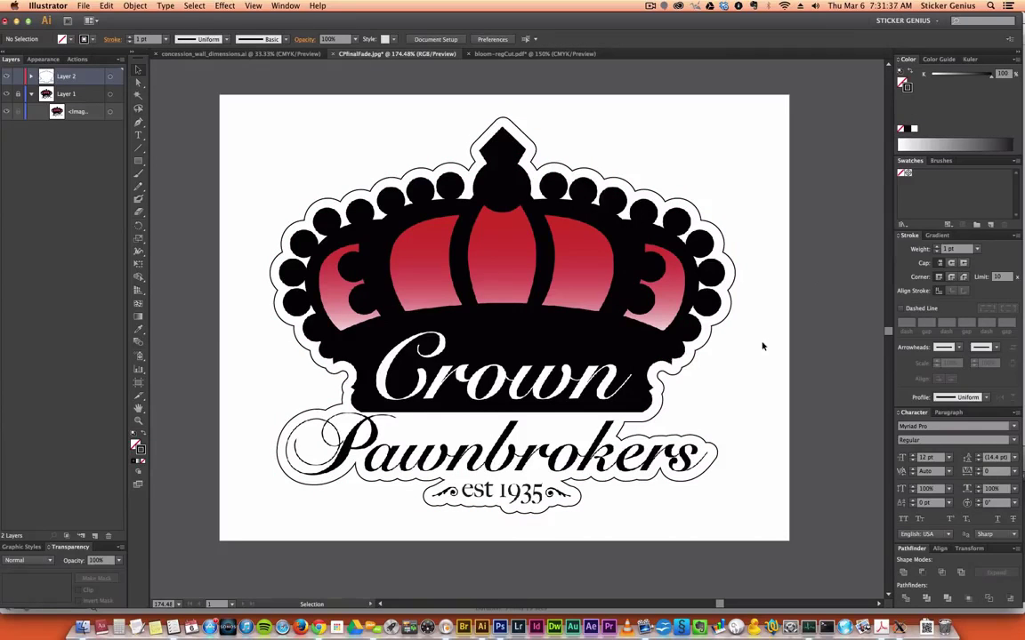
Unlock Layer 1 and move the contour outline from Layer 2 into it, above the crown image
key("super+minus")
key("super+minus")
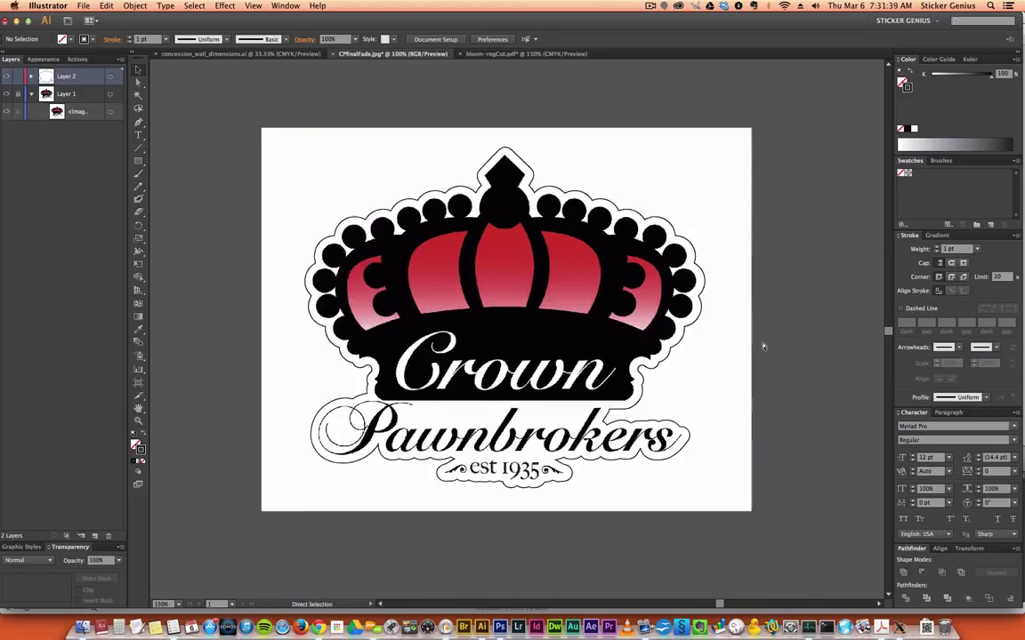
left_click_drag(732, 297, 581, 288)
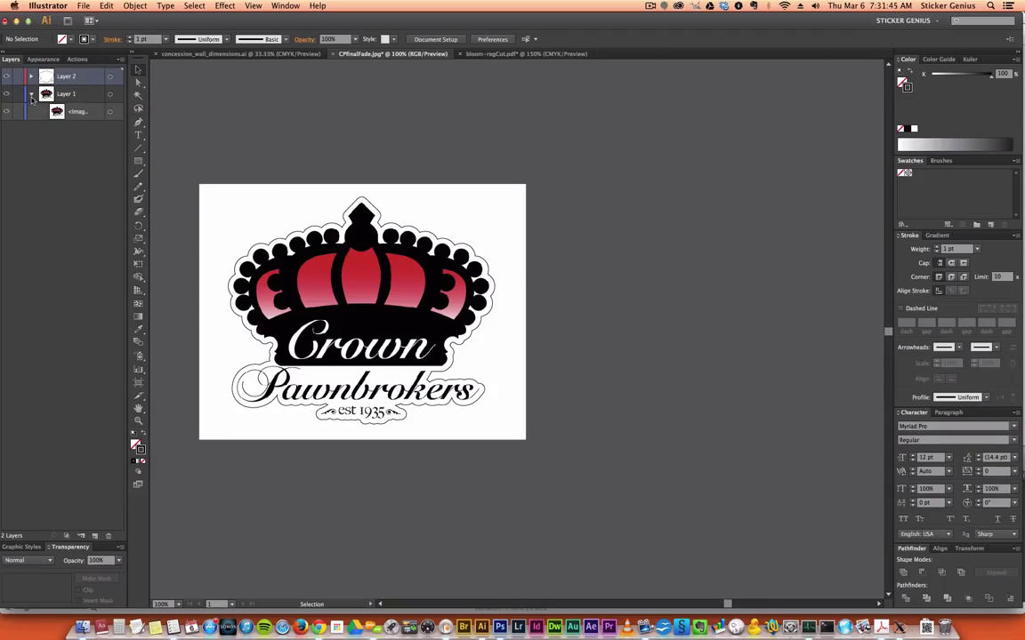
left_click(110, 77)
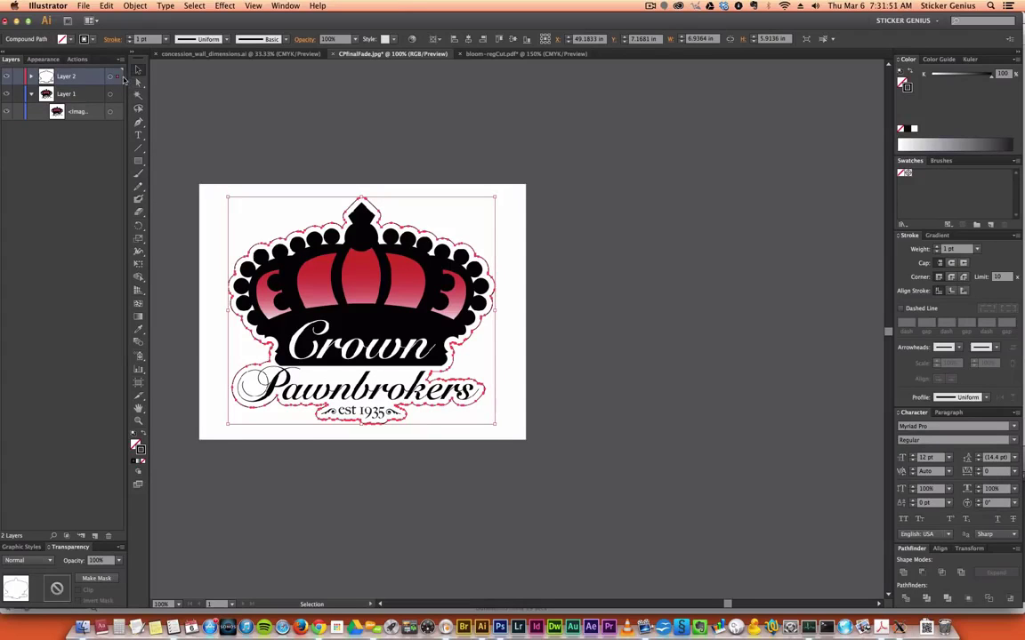
left_click_drag(118, 93, 116, 94)
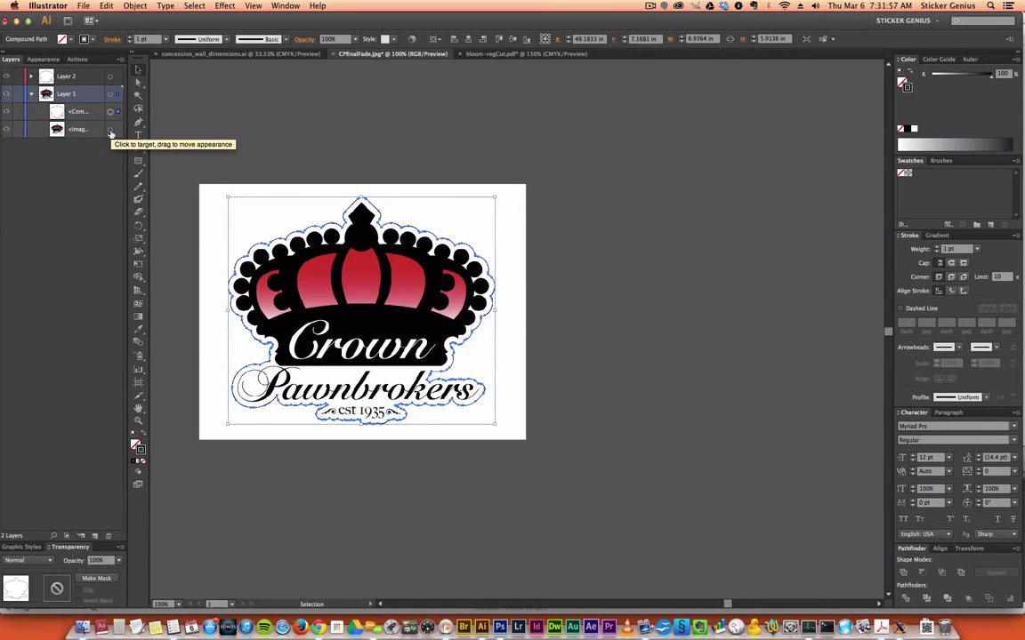
Make a clipping mask from the contour outline and the crown image in Layer 1, then deselect the artwork
left_click(109, 129, "shift")
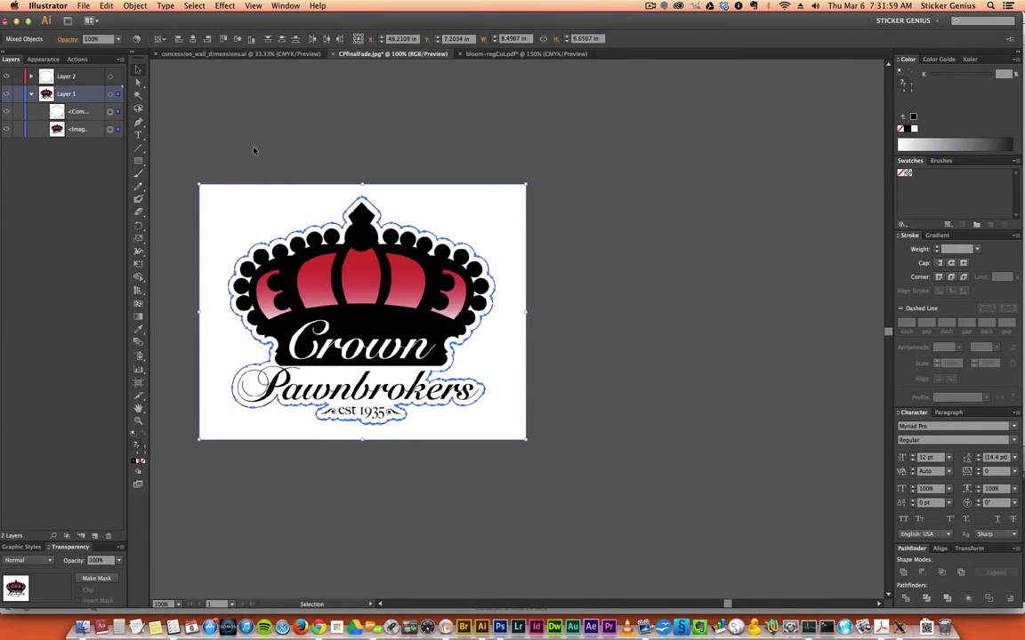
right_click(302, 245)
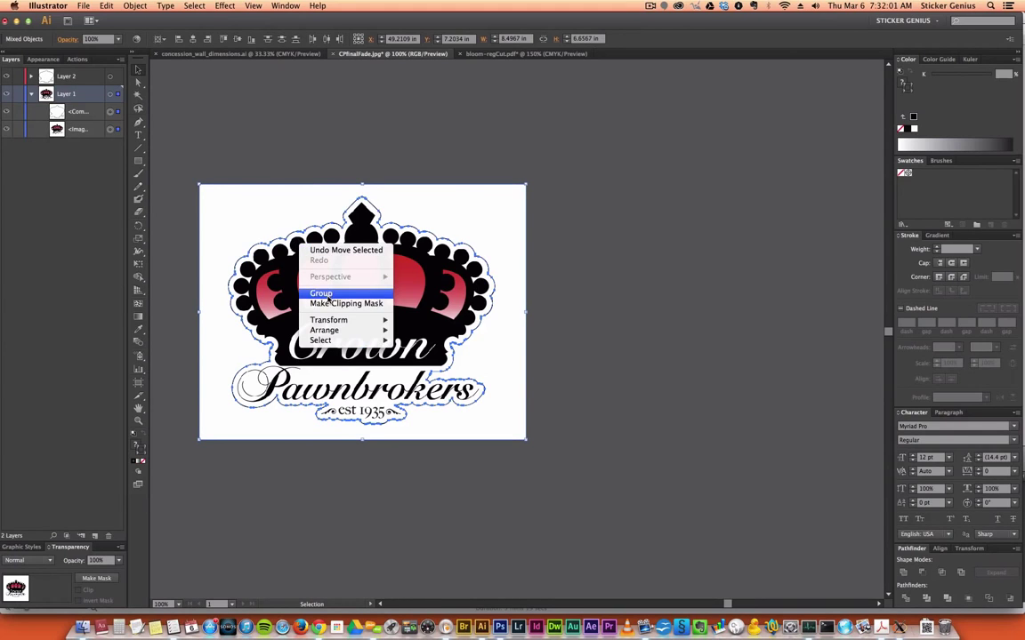
left_click(328, 305)
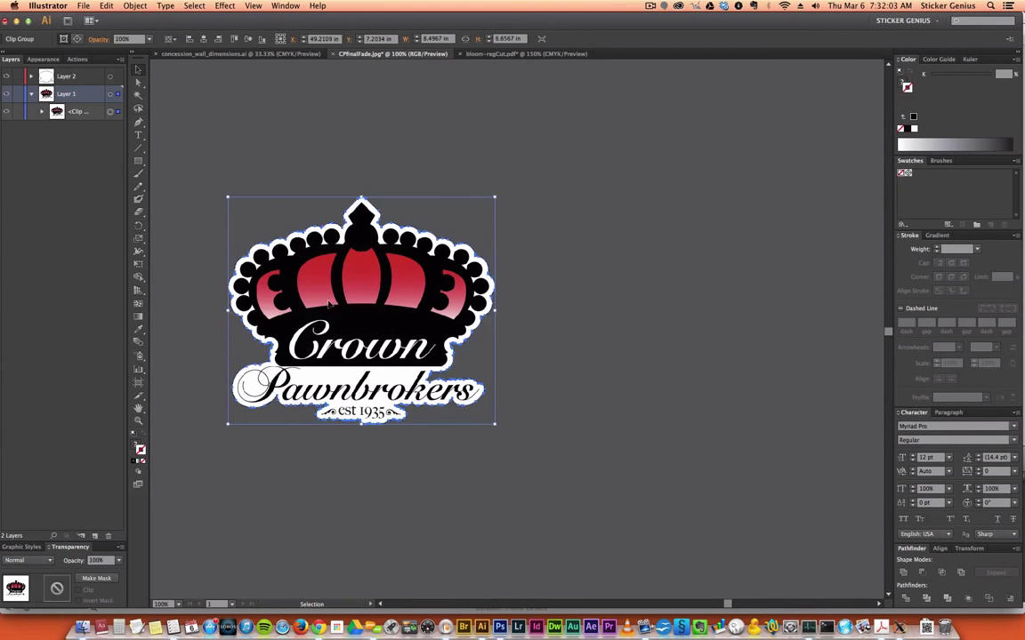
left_click(297, 183)
key("super+space")
key("super+space")
key("super+0")
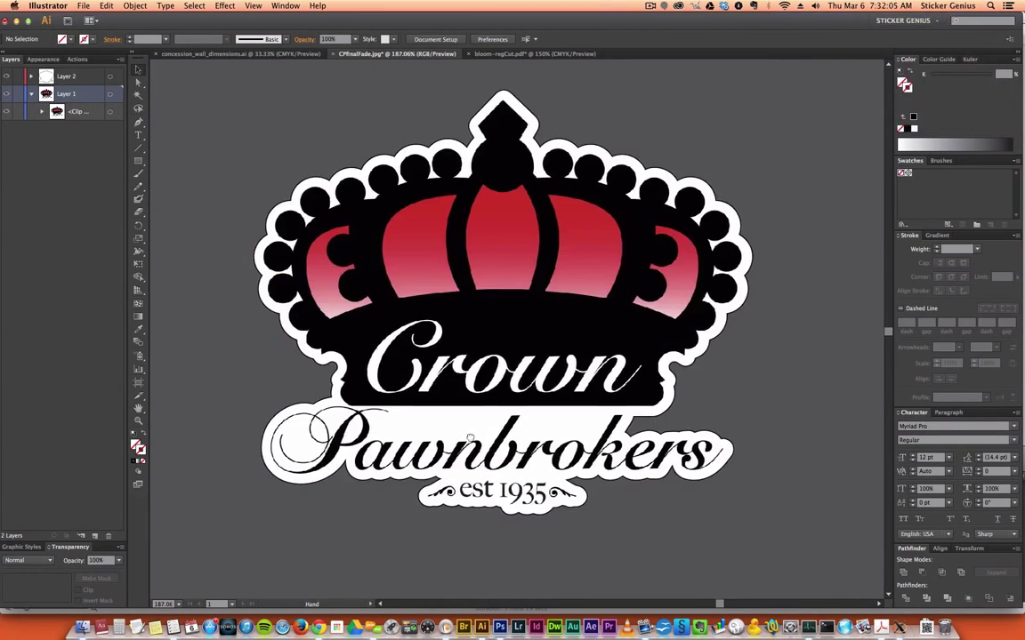